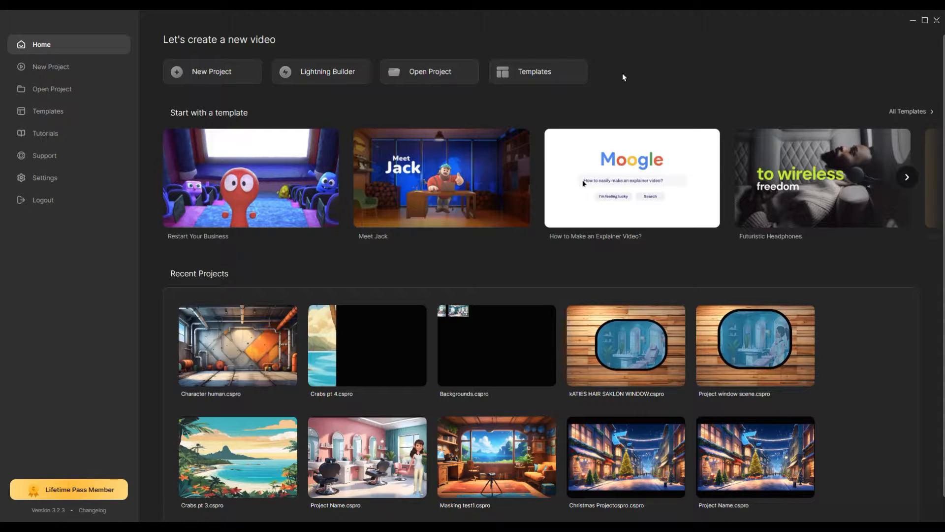
# Create a new blank project and open the library of backgrounds
pyautogui.click(197, 73)
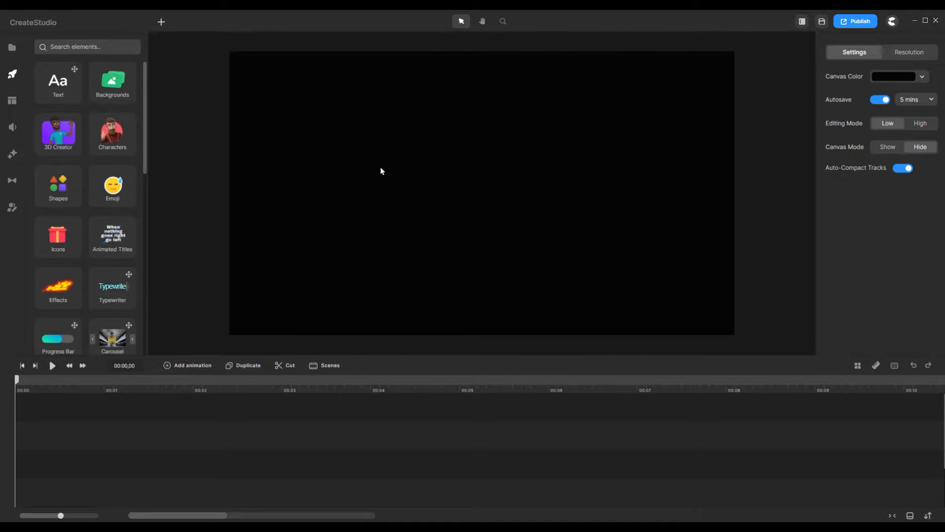
pyautogui.click(113, 94)
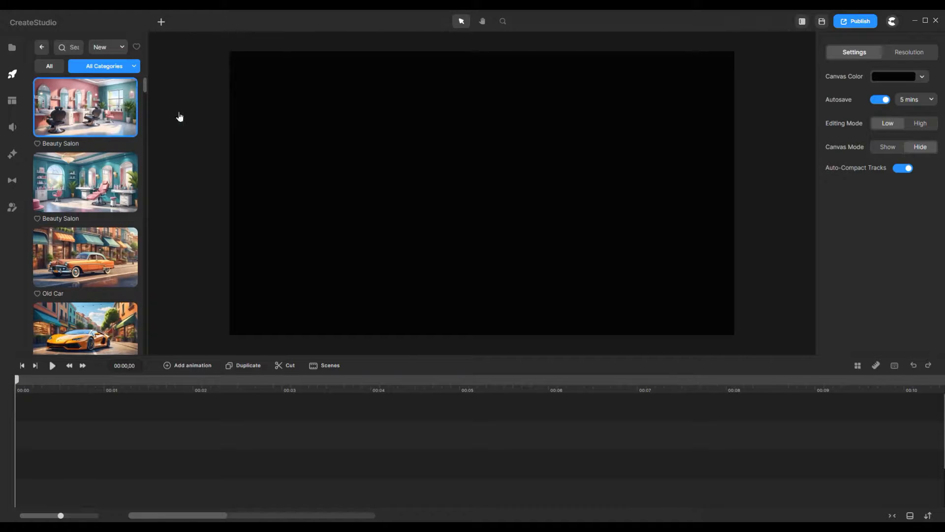
# Look through the background library, from shops and houses to submarines, bedrooms and streets, for a suitable scene
pyautogui.scroll(-5, 111, 190)
pyautogui.scroll(-8, 111, 190)
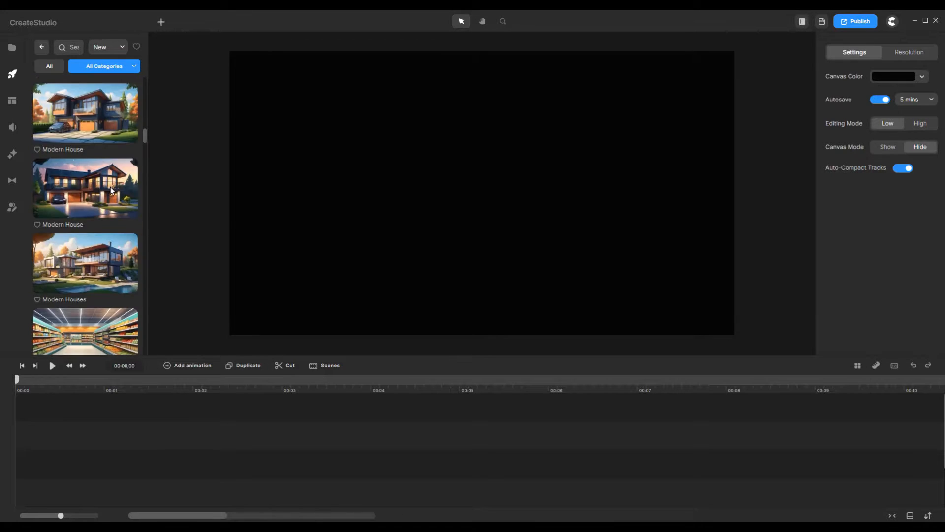
pyautogui.scroll(8, 111, 192)
pyautogui.scroll(3, 111, 192)
pyautogui.scroll(-8, 104, 206)
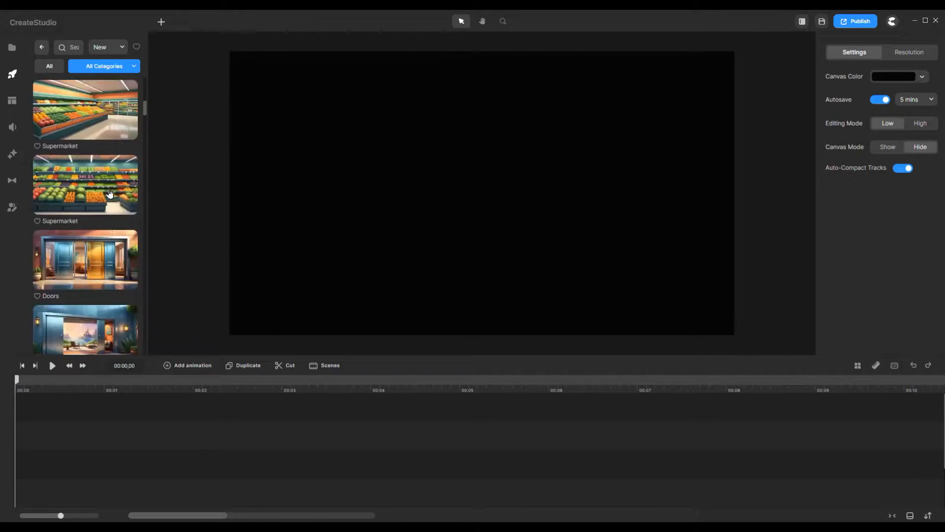
pyautogui.scroll(-15, 101, 210)
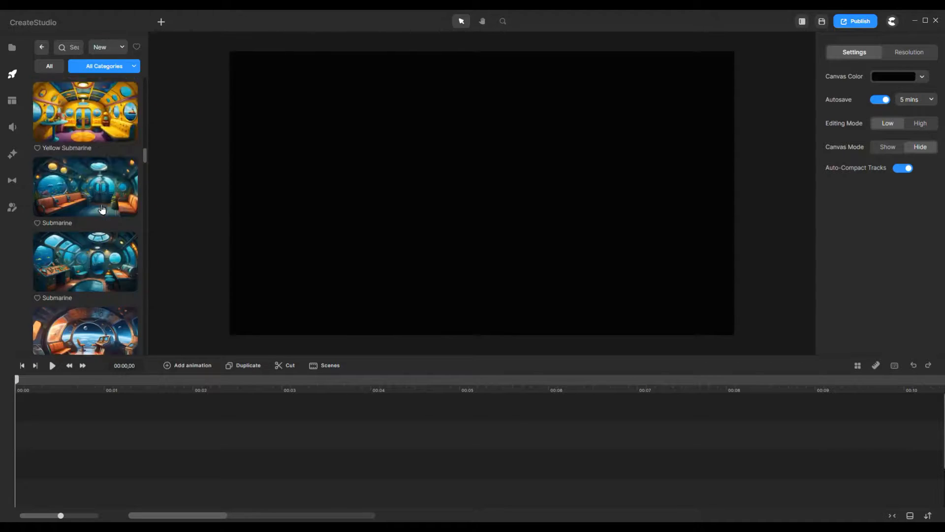
pyautogui.scroll(-10, 102, 209)
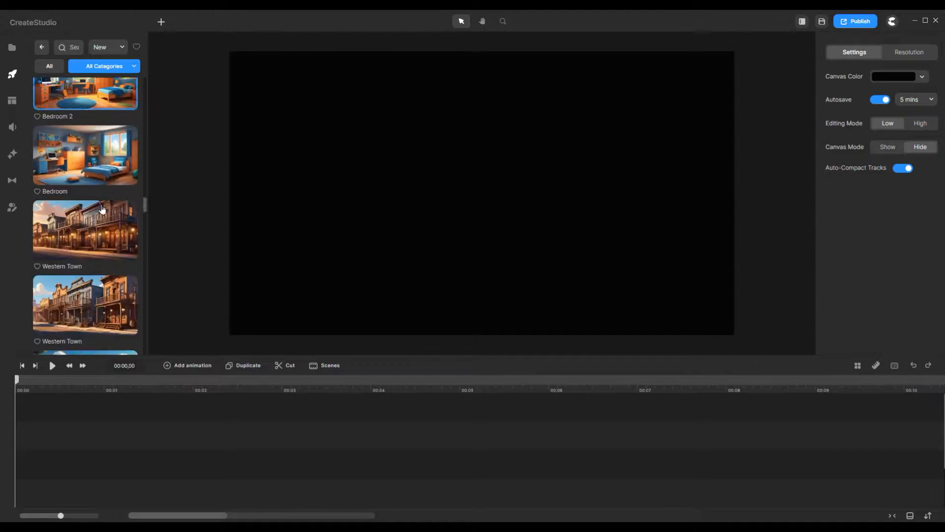
pyautogui.scroll(-5, 102, 209)
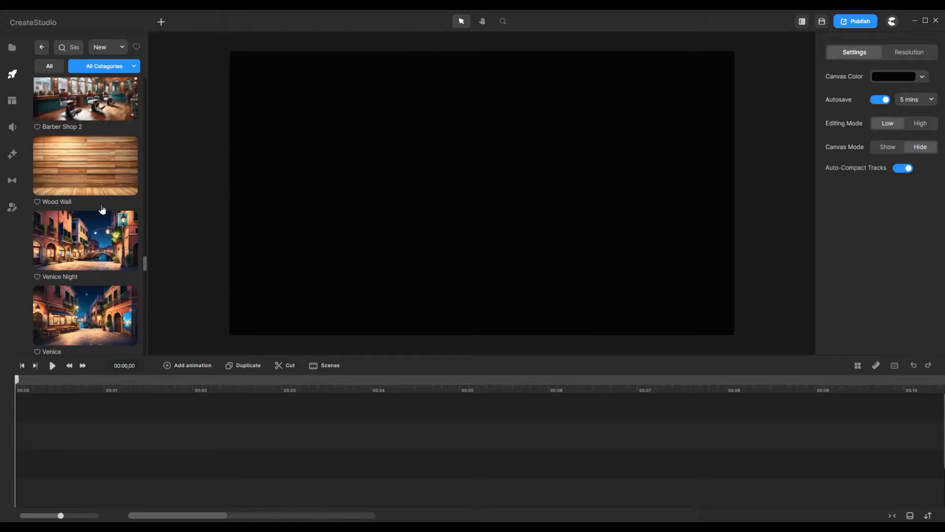
pyautogui.scroll(-10, 102, 210)
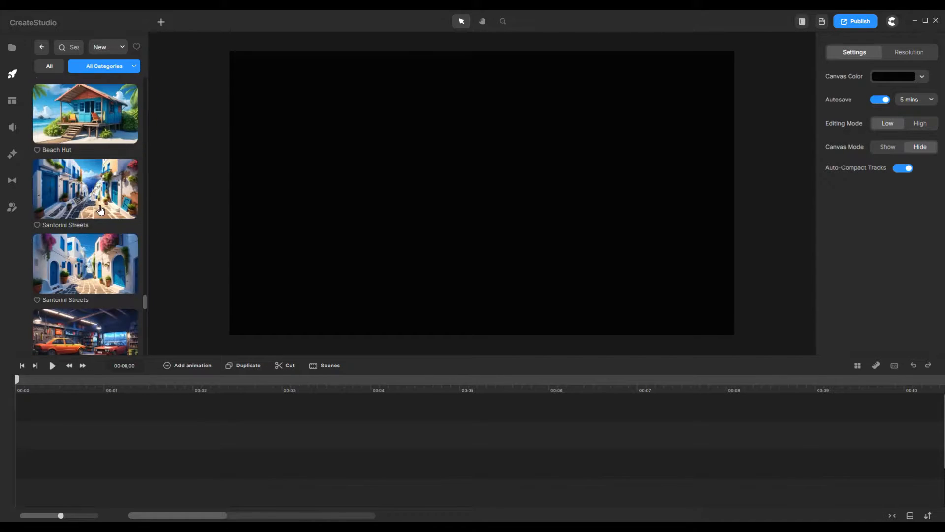
pyautogui.scroll(-3, 101, 211)
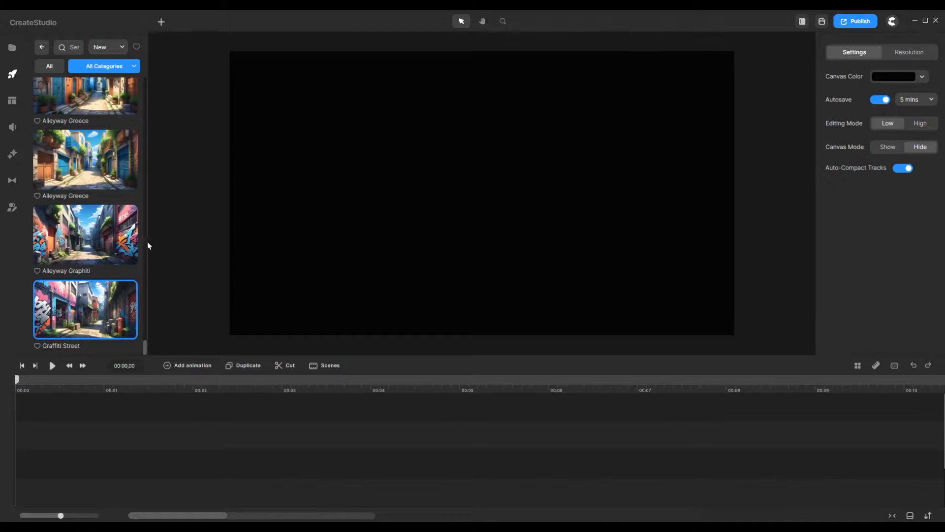
pyautogui.scroll(18, 94, 264)
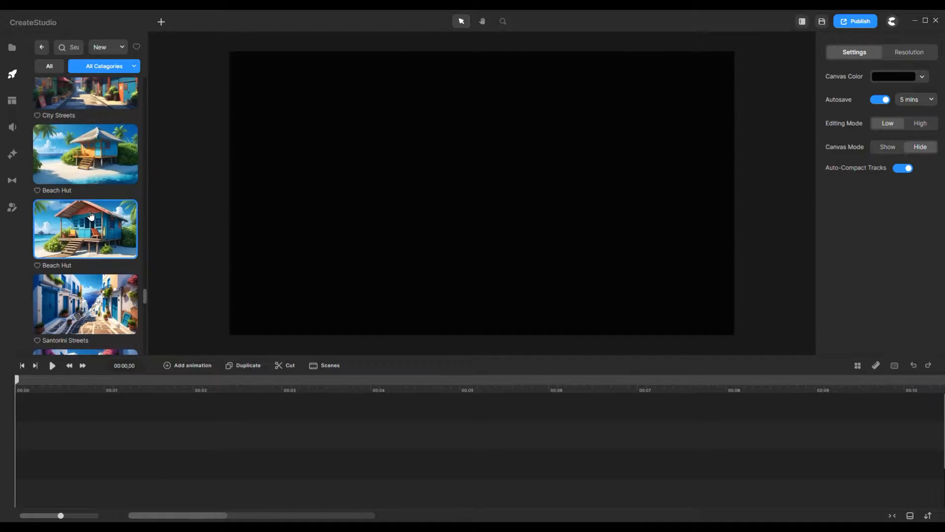
pyautogui.scroll(6, 91, 216)
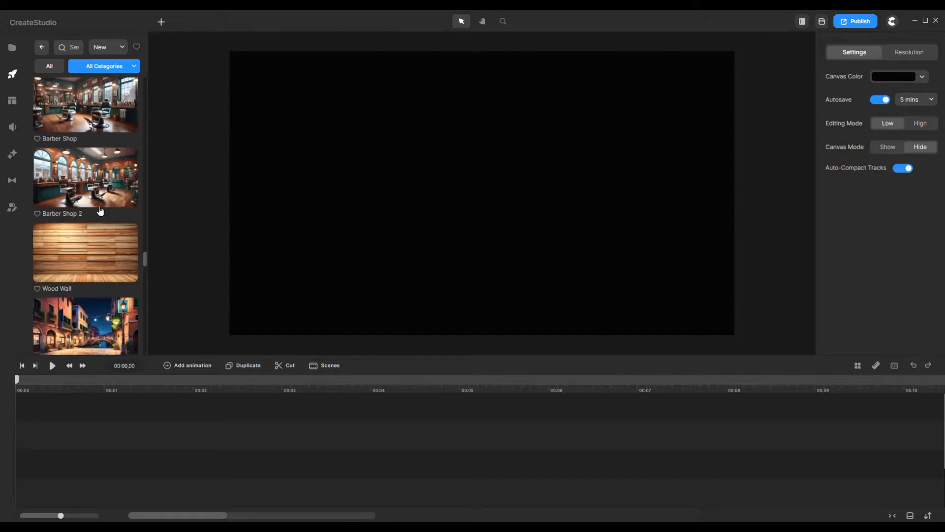
pyautogui.scroll(6, 100, 210)
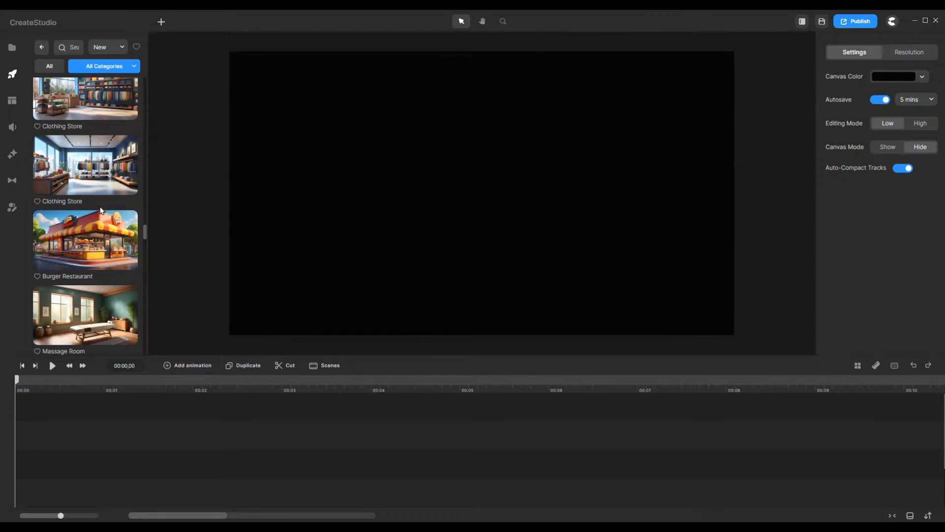
pyautogui.scroll(8, 100, 210)
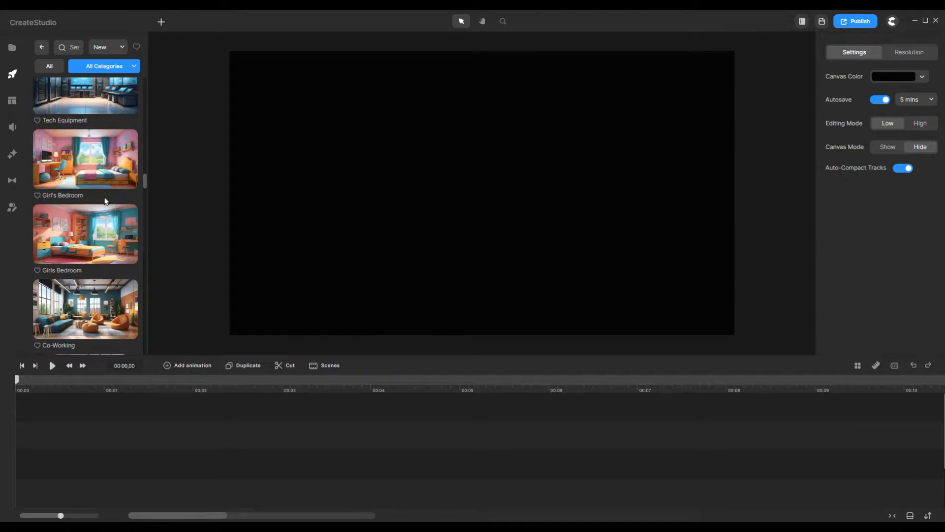
pyautogui.scroll(8, 105, 201)
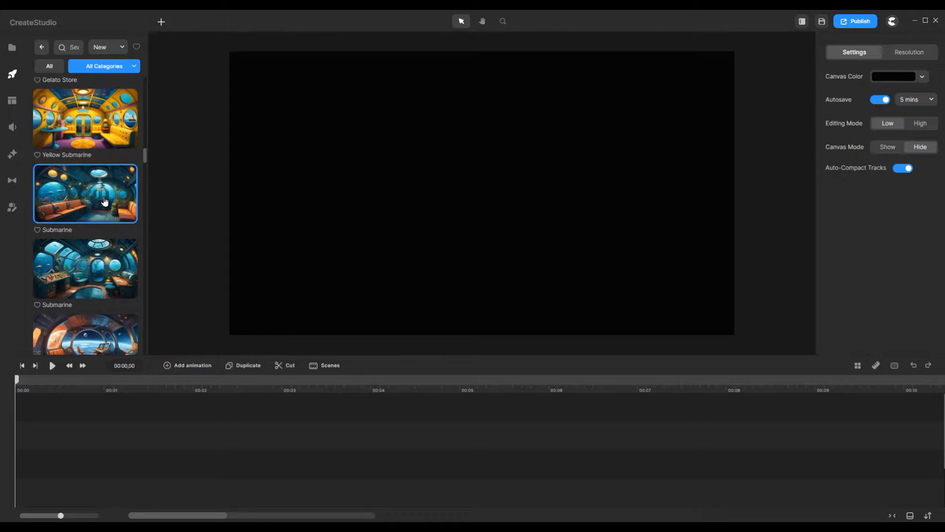
pyautogui.scroll(8, 105, 201)
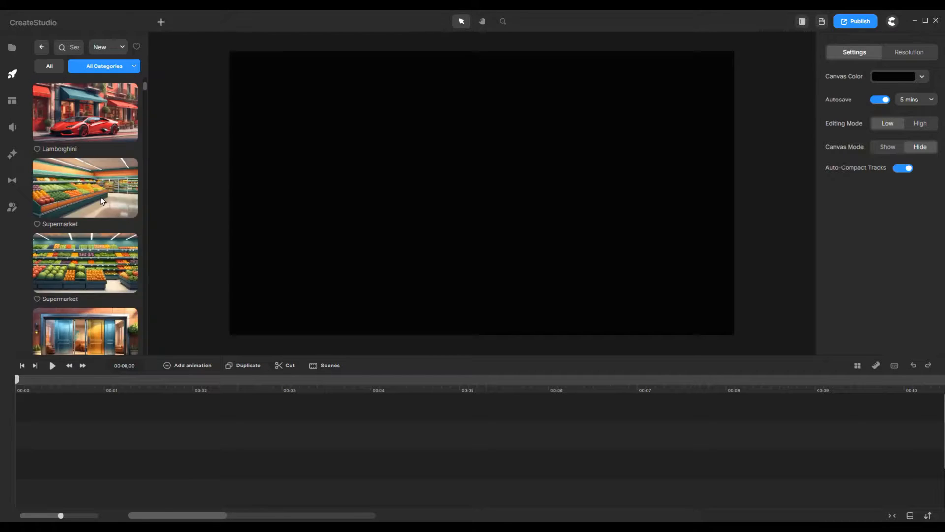
pyautogui.scroll(-10, 101, 201)
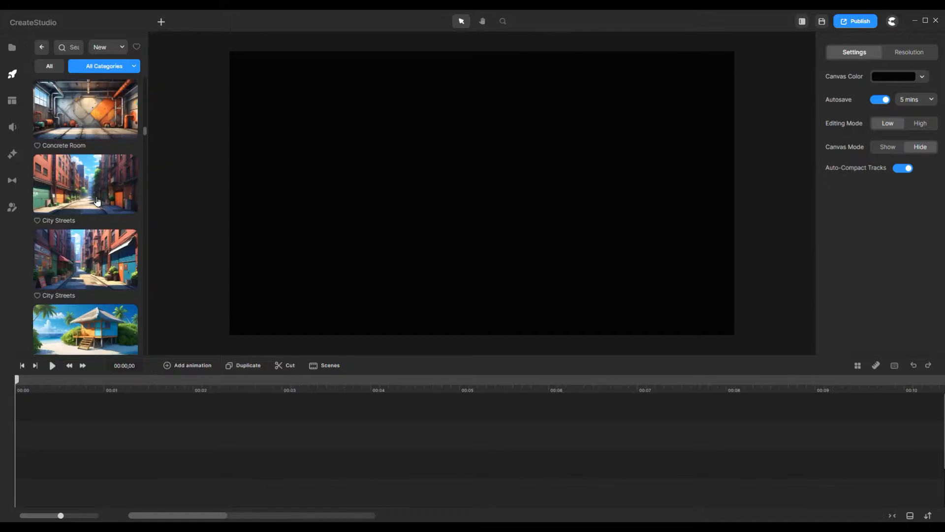
pyautogui.scroll(4, 97, 201)
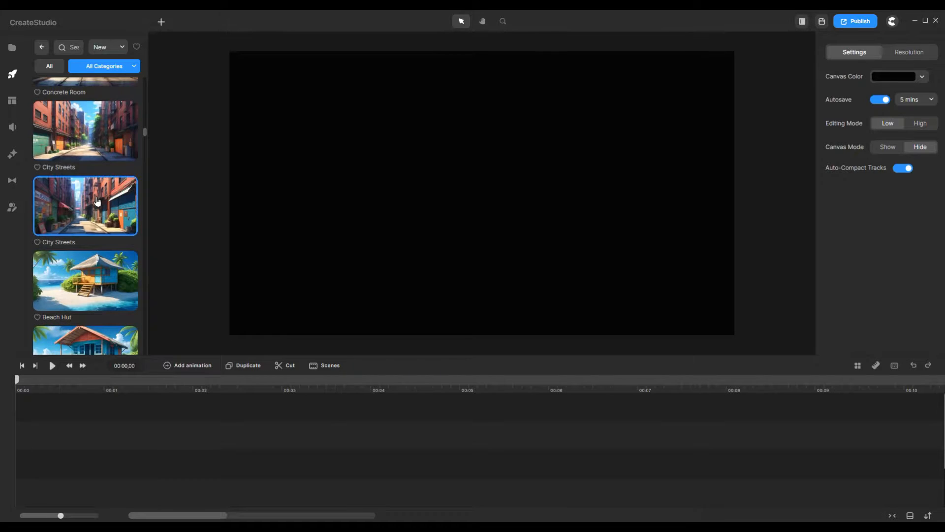
pyautogui.scroll(4, 97, 200)
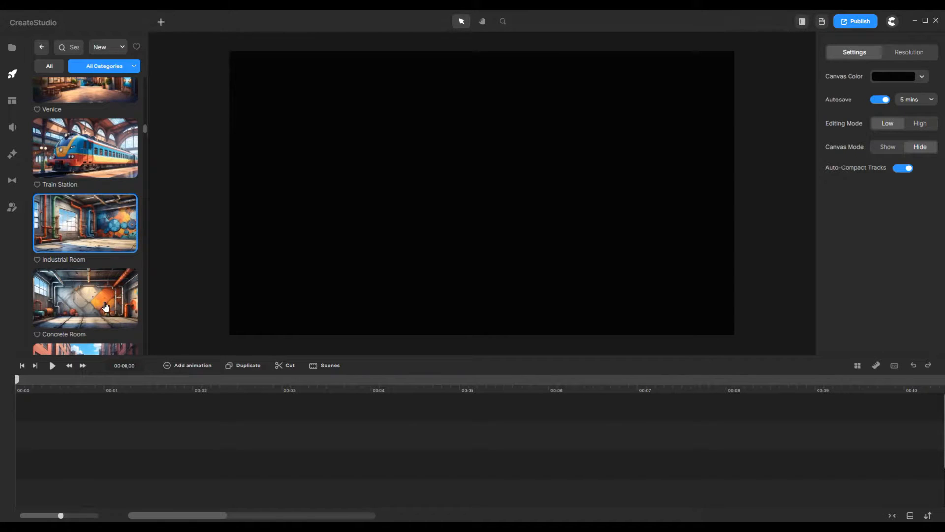
# Add the Concrete Room background to the canvas and extend its clip to the 18-second mark
pyautogui.moveTo(106, 307); pyautogui.dragTo(449, 267)
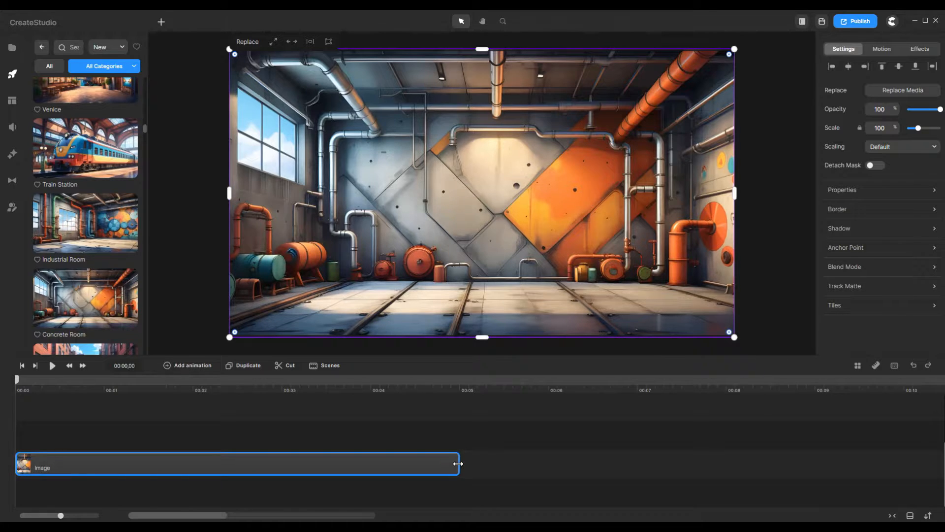
pyautogui.moveTo(458, 464); pyautogui.dragTo(943, 451)
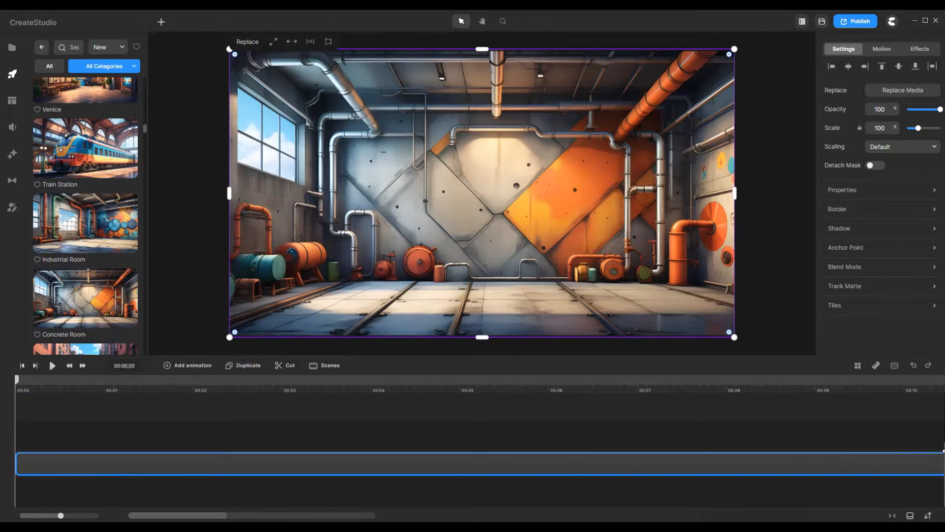
pyautogui.moveTo(220, 517); pyautogui.dragTo(248, 516)
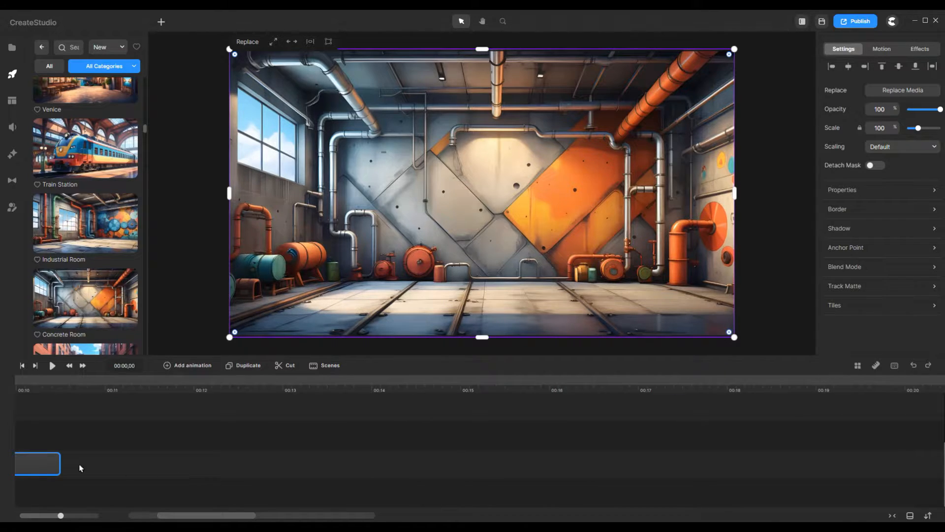
pyautogui.moveTo(57, 463); pyautogui.dragTo(115, 463)
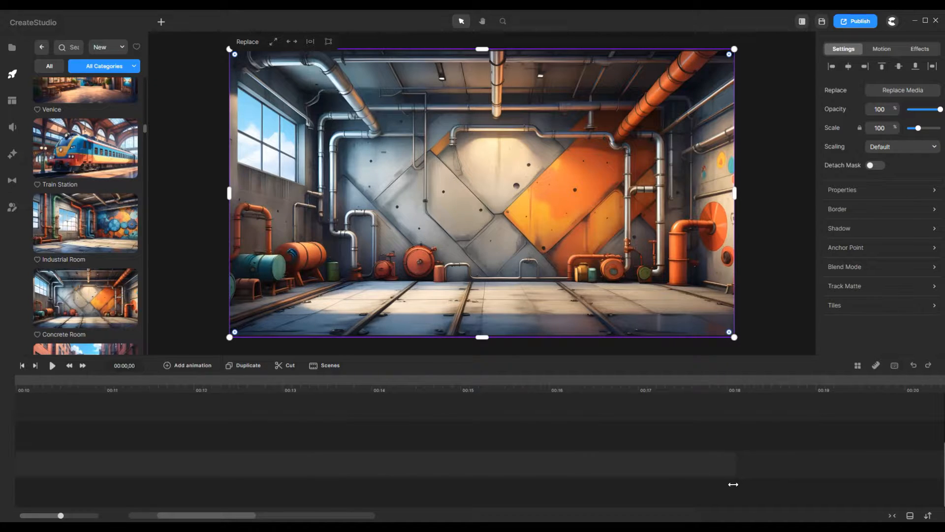
pyautogui.moveTo(207, 517); pyautogui.dragTo(174, 511)
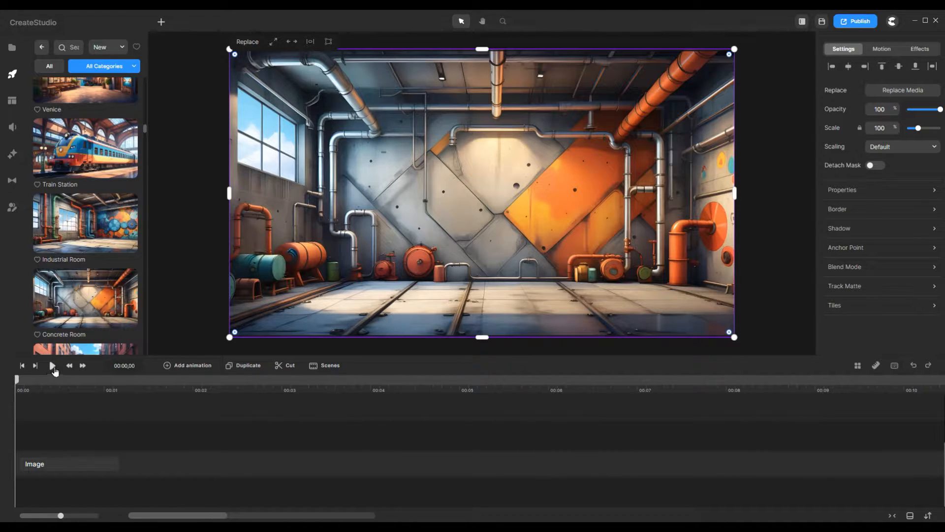
# Play the timeline to preview the background scene, and return the playhead to the start
pyautogui.click(53, 366)
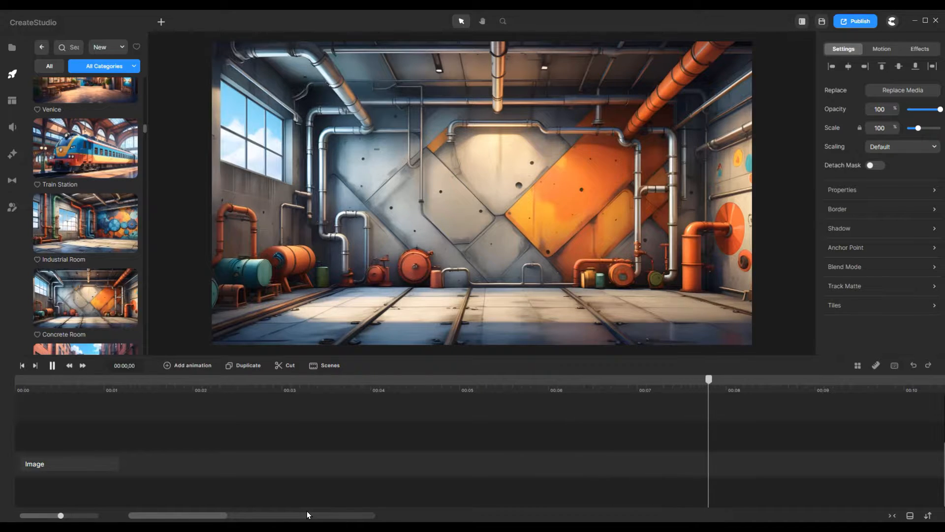
pyautogui.moveTo(213, 515)
pyautogui.mouseDown()
pyautogui.moveTo(253, 517)
pyautogui.moveTo(226, 516)
pyautogui.mouseUp()
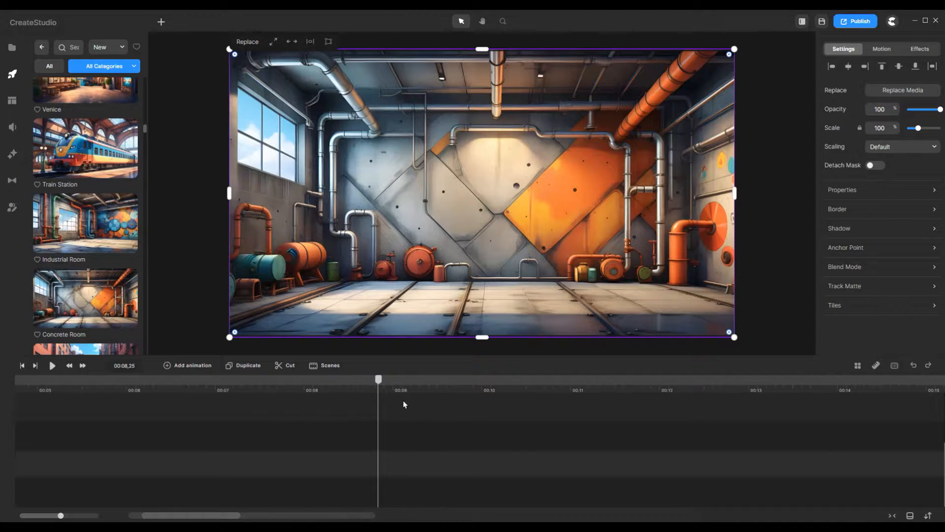
pyautogui.click(404, 404)
pyautogui.click(52, 366)
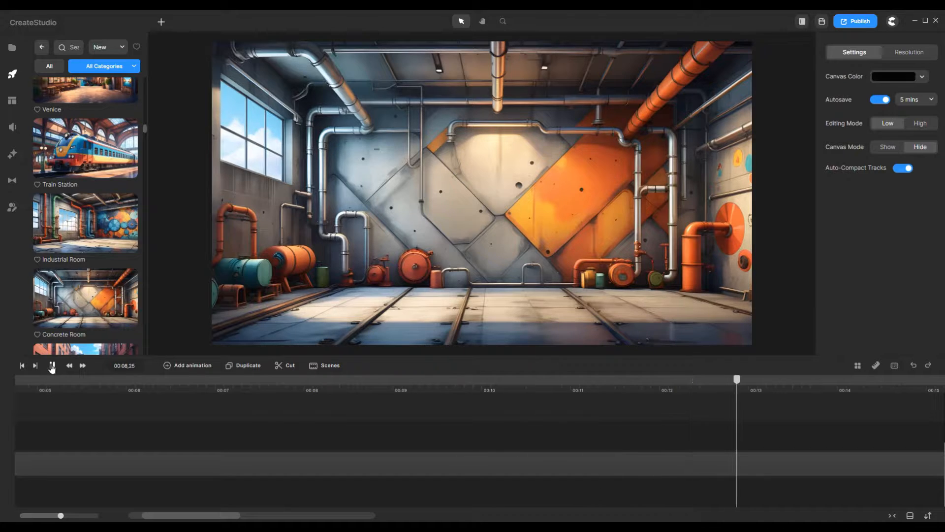
pyautogui.click(53, 365)
pyautogui.click(21, 366)
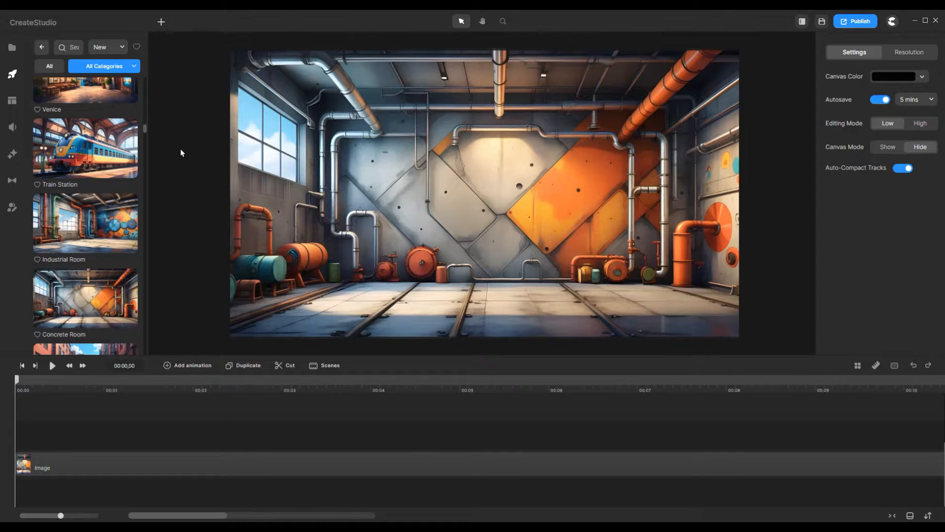
# Add the Tom character to the scene and extend his clip to 18 seconds, matching the background's length
pyautogui.click(46, 51)
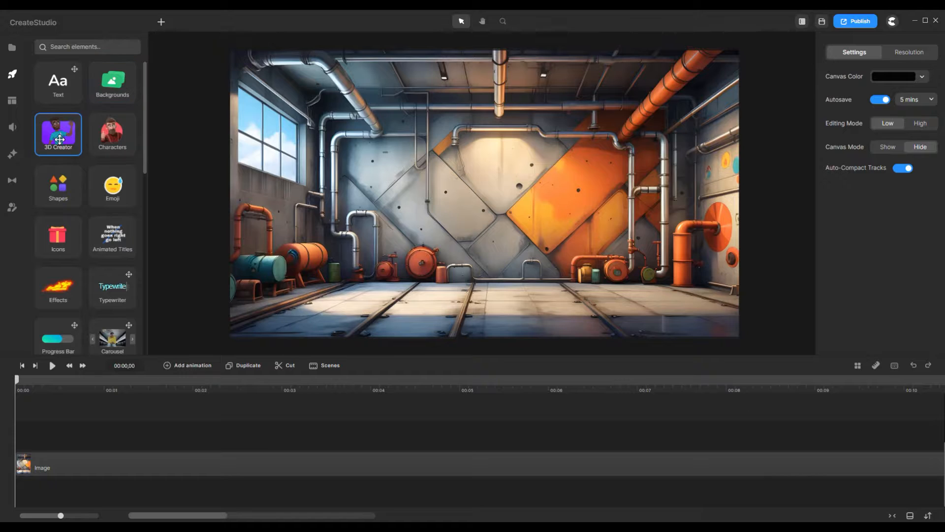
pyautogui.click(123, 133)
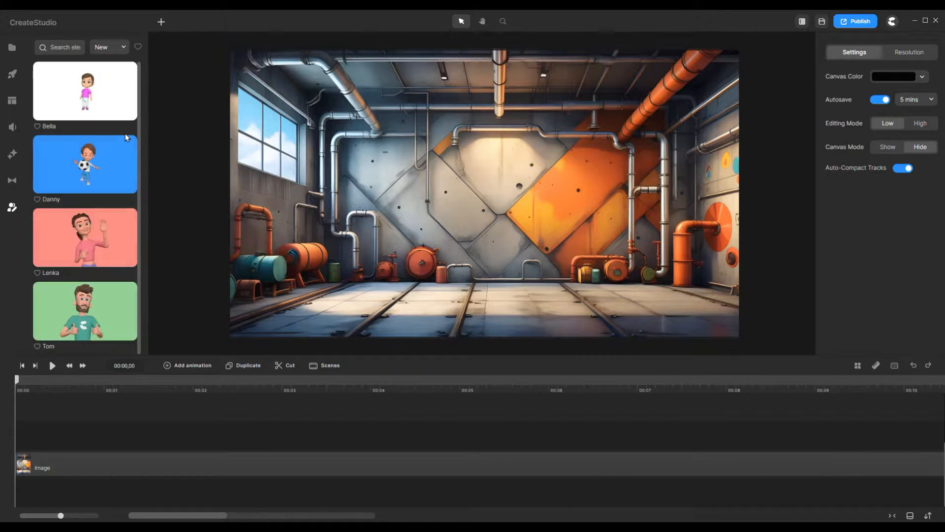
pyautogui.moveTo(85, 316); pyautogui.dragTo(575, 222)
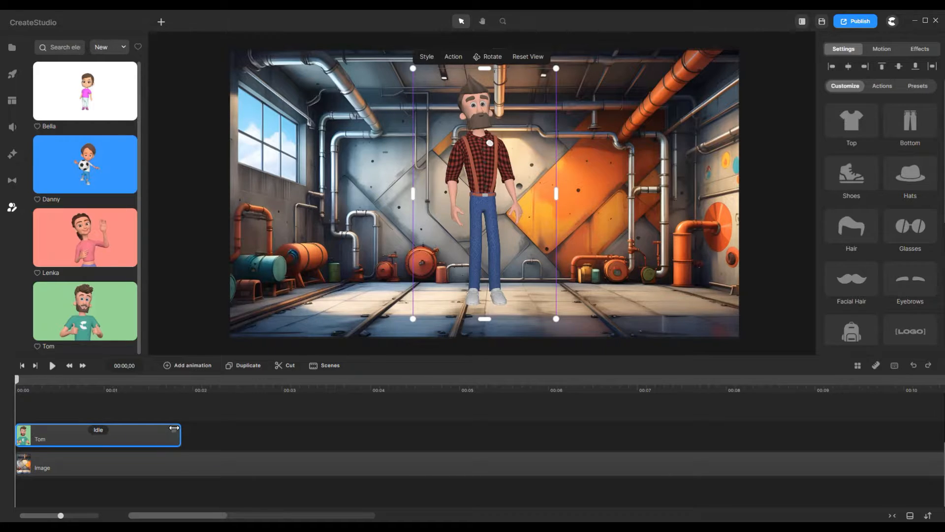
pyautogui.moveTo(174, 428); pyautogui.dragTo(944, 425)
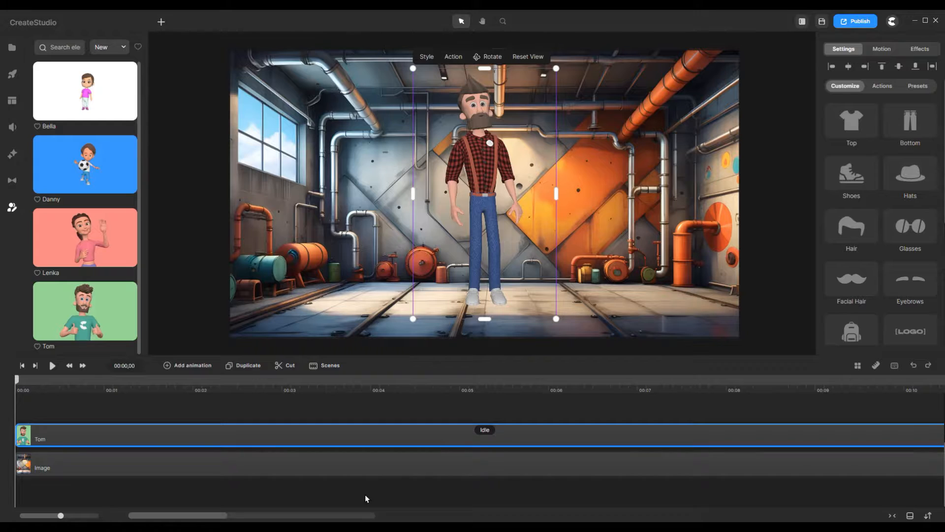
pyautogui.moveTo(191, 518); pyautogui.dragTo(215, 520)
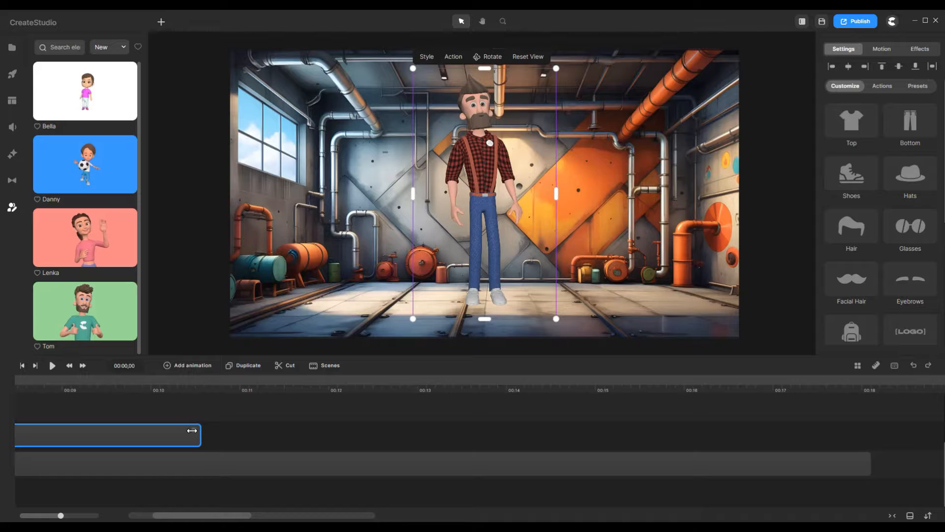
pyautogui.moveTo(192, 431); pyautogui.dragTo(859, 441)
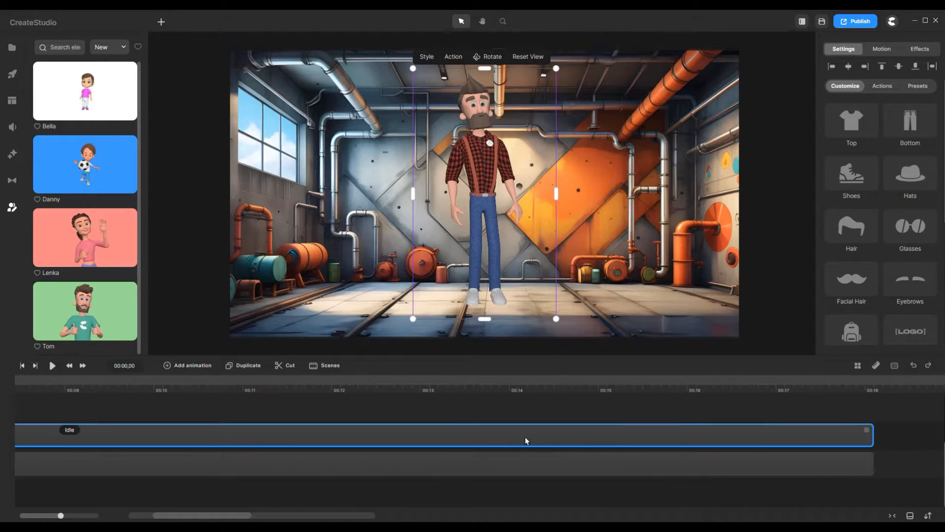
# Move Tom slightly down and to the right on the floor, and rotate him into a left-facing side profile
pyautogui.moveTo(492, 175); pyautogui.dragTo(511, 199)
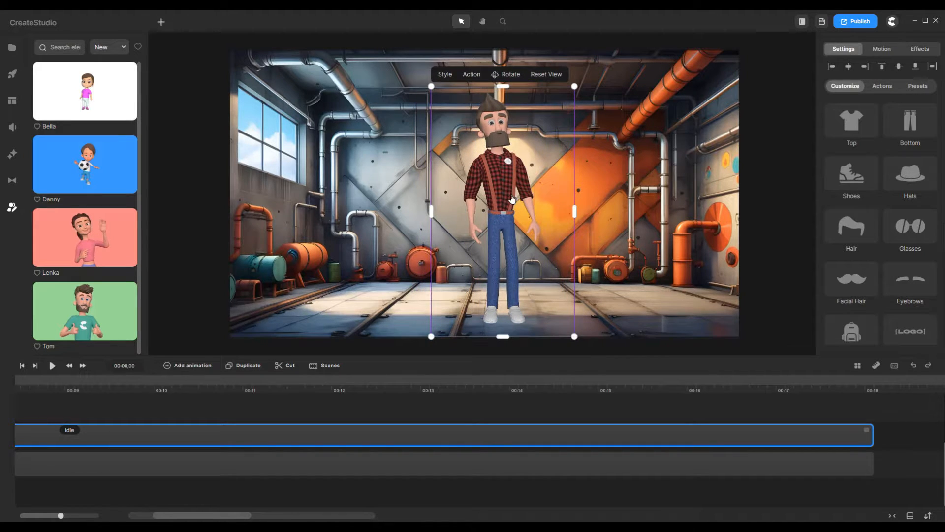
pyautogui.click(508, 75)
pyautogui.moveTo(560, 175); pyautogui.dragTo(468, 179)
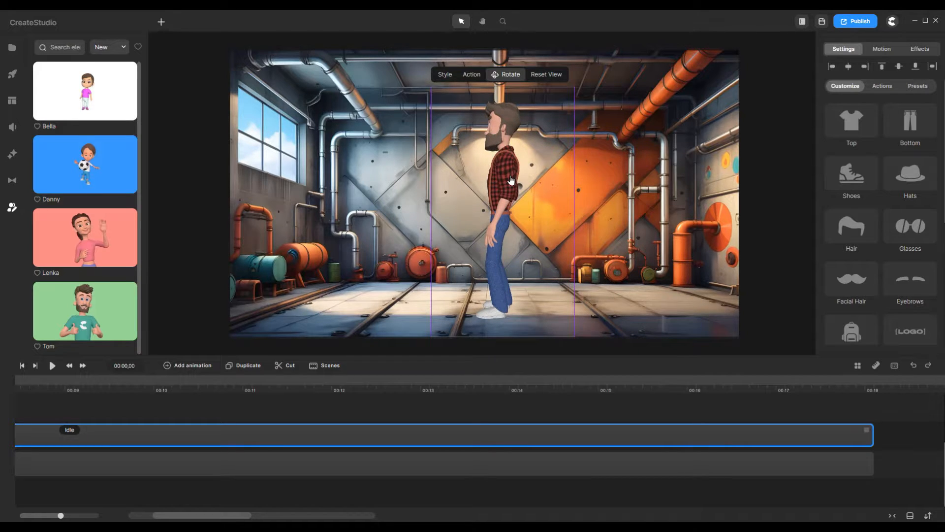
# Finish rotating Tom in his side profile, enlarge him, and lower him so his feet extend below the canvas
pyautogui.moveTo(511, 181); pyautogui.dragTo(512, 184)
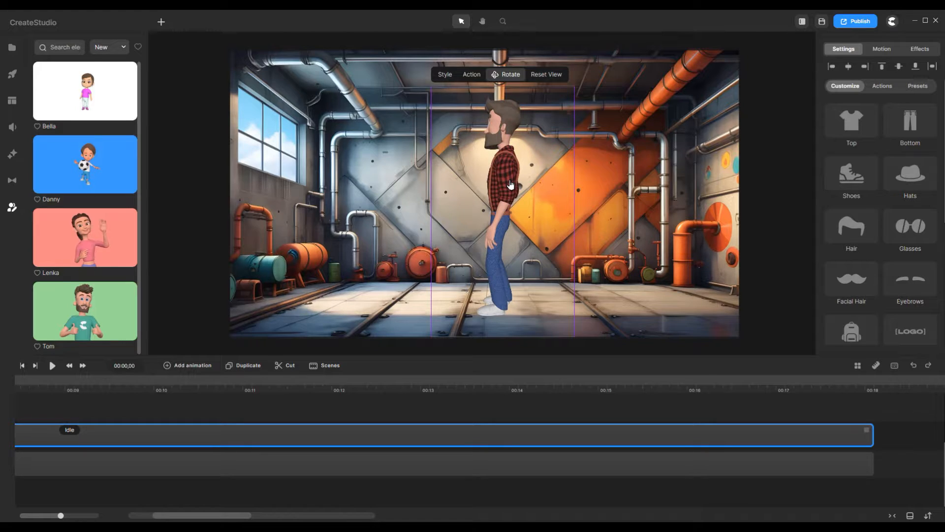
pyautogui.click(512, 74)
pyautogui.moveTo(498, 235); pyautogui.dragTo(491, 257)
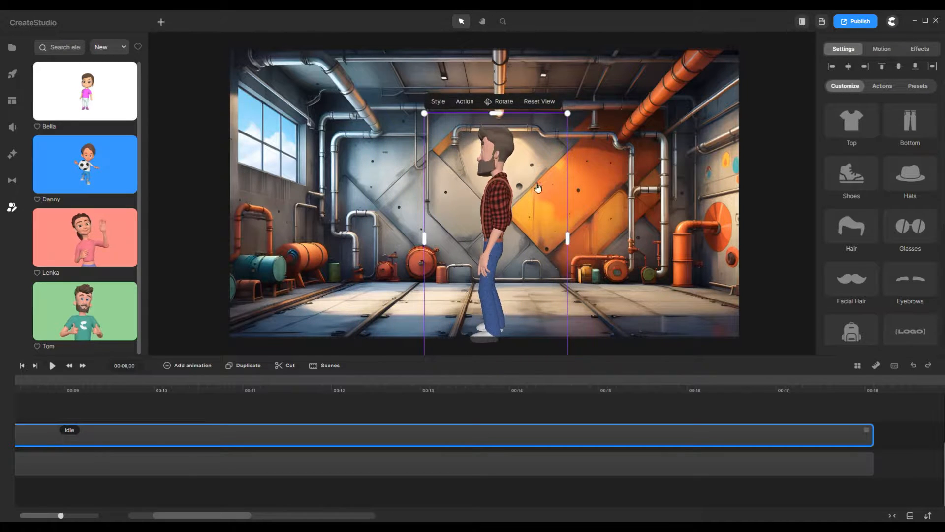
pyautogui.moveTo(569, 114); pyautogui.dragTo(610, 42)
pyautogui.moveTo(554, 149); pyautogui.dragTo(553, 192)
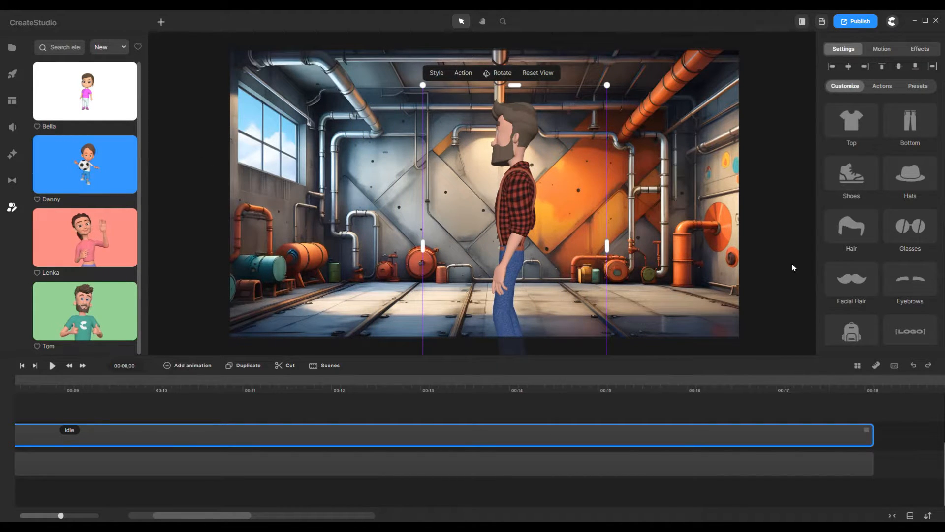
# Import the Greenscreen MP4 video from the Desktop and place it on the canvas over Tom and the background
pyautogui.click(13, 49)
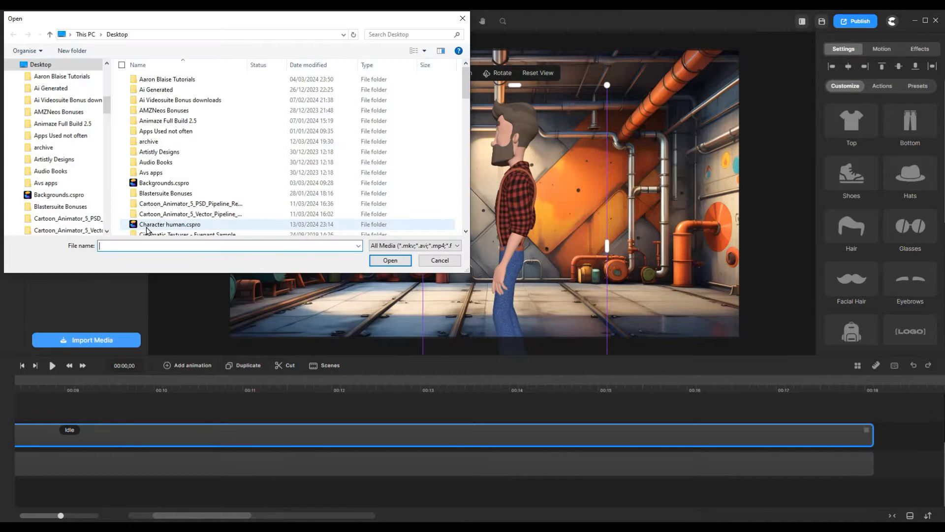
pyautogui.scroll(-14, 262, 139)
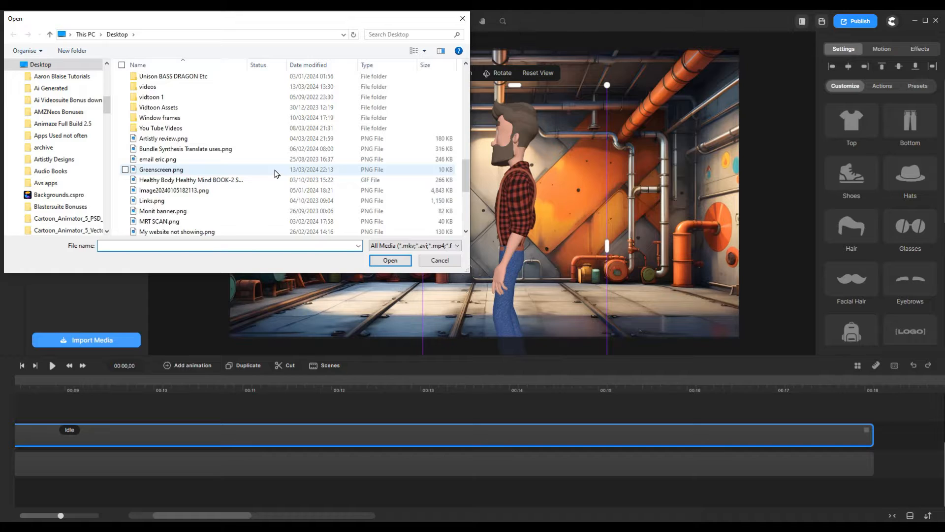
pyautogui.scroll(-5, 275, 173)
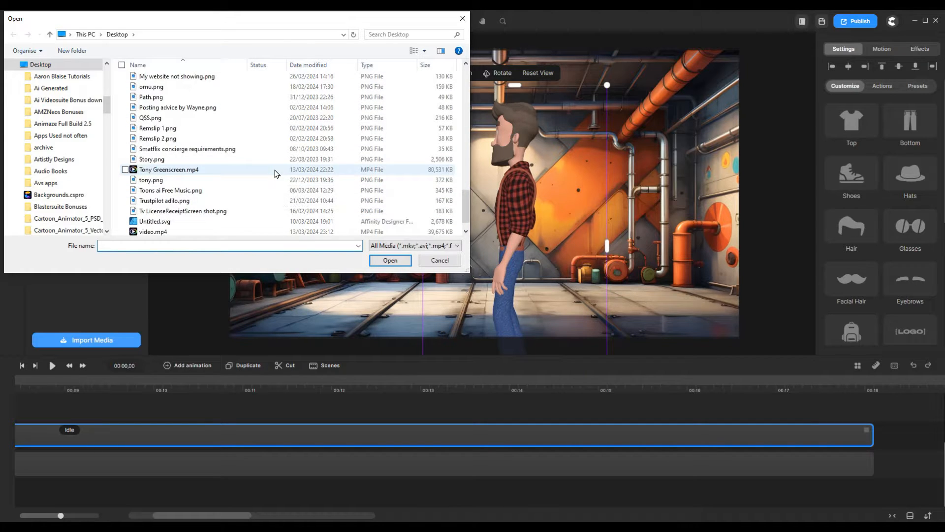
pyautogui.click(203, 173)
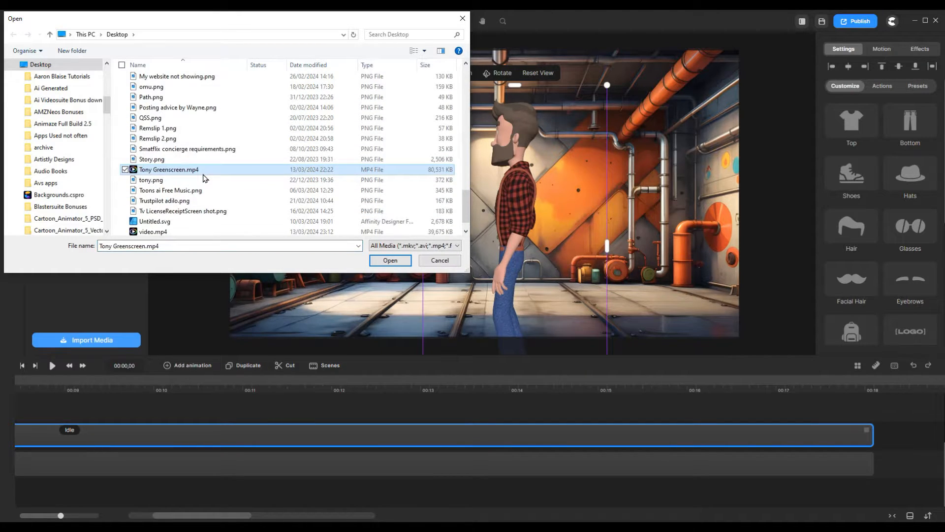
pyautogui.click(386, 262)
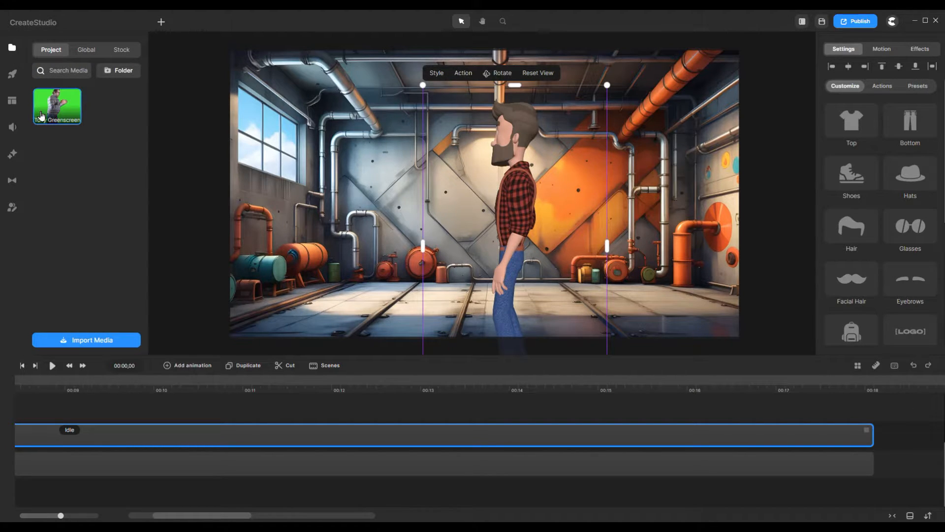
pyautogui.moveTo(49, 111); pyautogui.dragTo(316, 185)
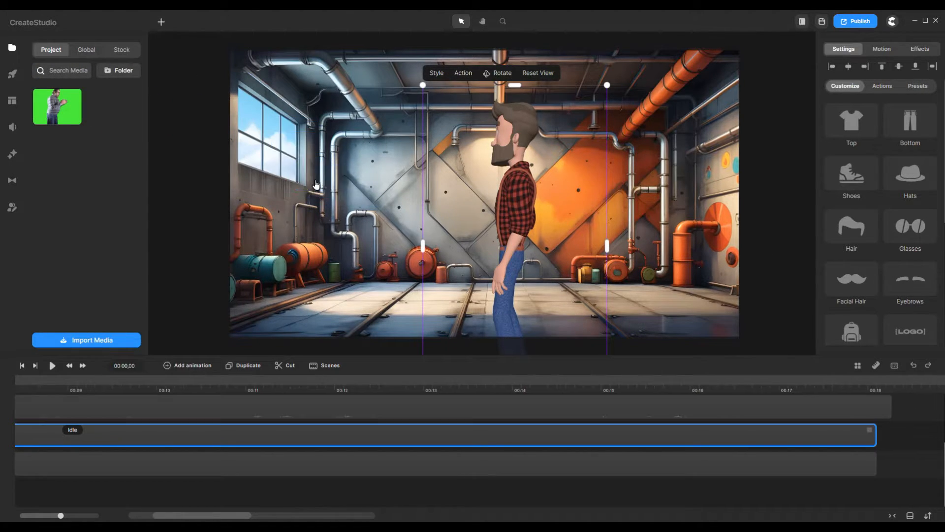
pyautogui.moveTo(422, 169)
pyautogui.mouseDown()
pyautogui.moveTo(432, 197)
pyautogui.moveTo(416, 181)
pyautogui.mouseUp()
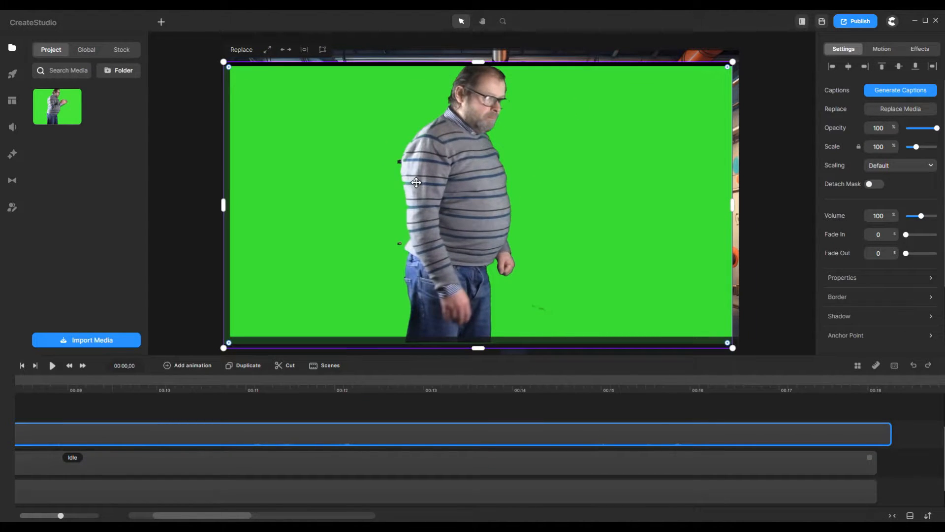
# Apply the Color Removal effect to the green-screen video and sample the dark color 282e36 along its upper edge
pyautogui.click(15, 157)
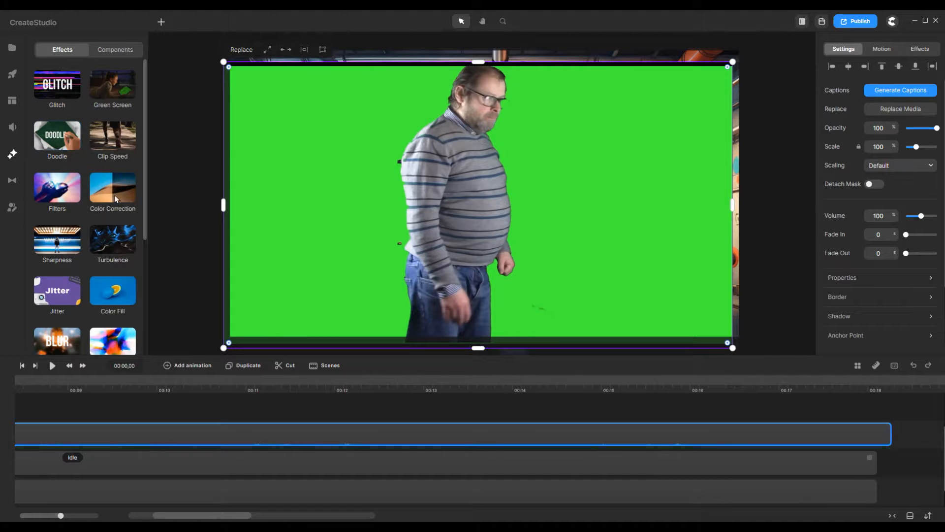
pyautogui.scroll(-2, 65, 233)
pyautogui.scroll(-3, 64, 232)
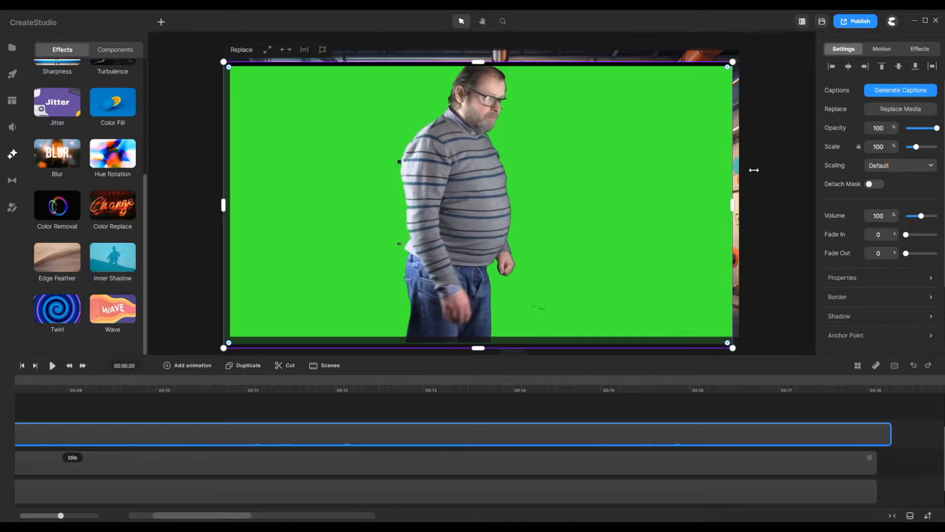
pyautogui.moveTo(57, 205); pyautogui.dragTo(416, 202)
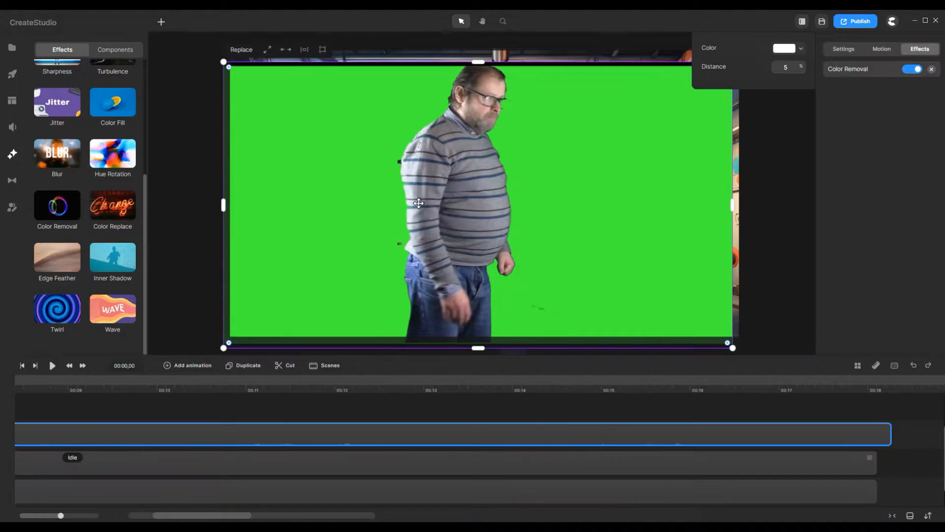
pyautogui.click(789, 50)
pyautogui.click(769, 159)
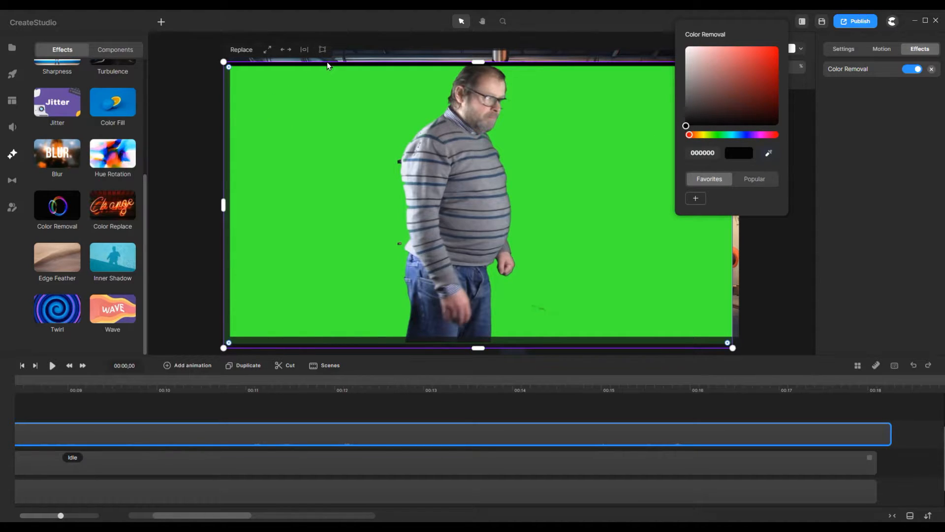
pyautogui.click(326, 61)
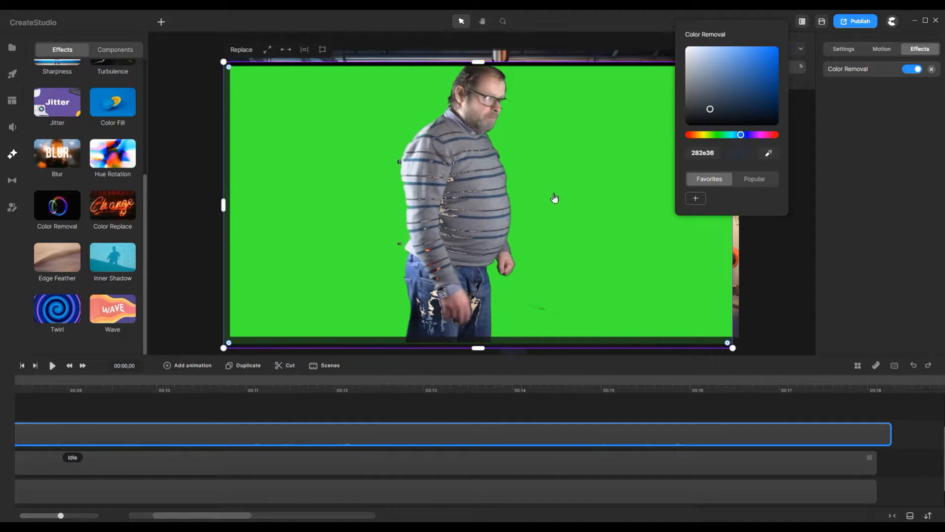
pyautogui.moveTo(306, 208); pyautogui.dragTo(315, 231)
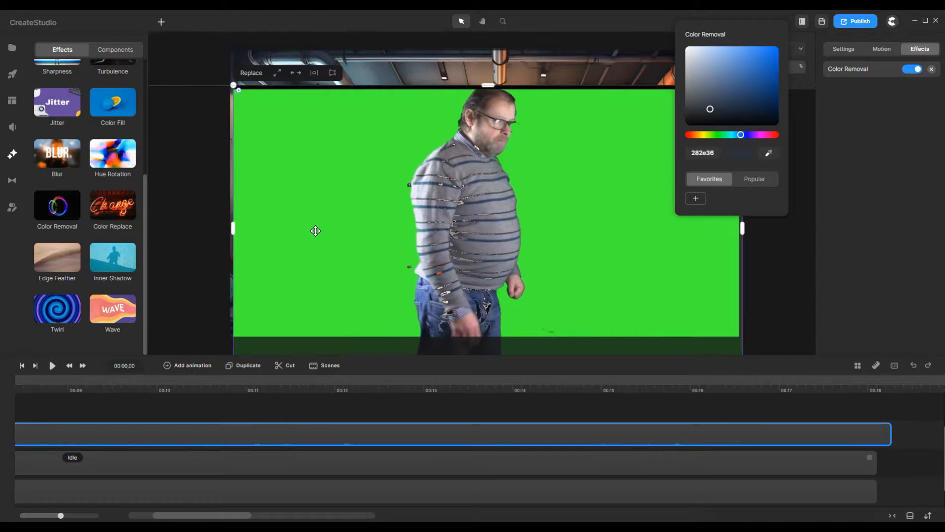
pyautogui.click(316, 230)
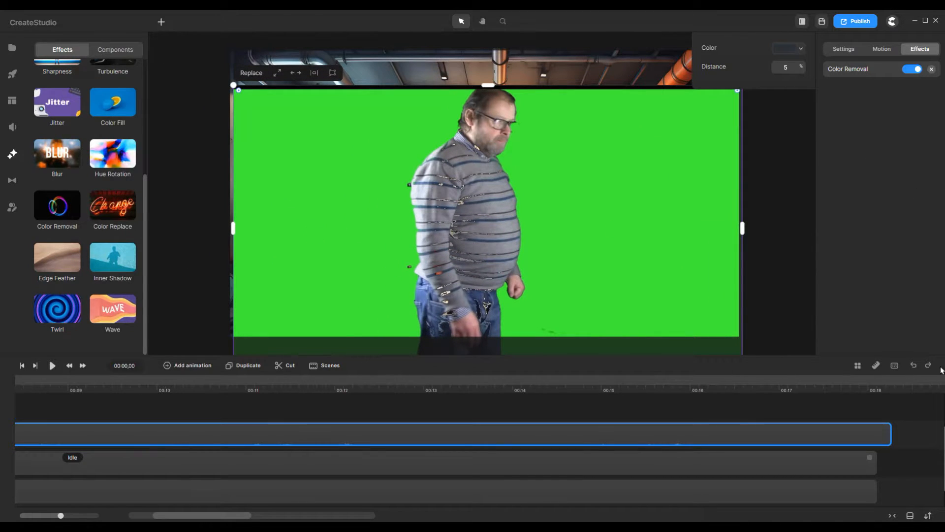
pyautogui.click(913, 365)
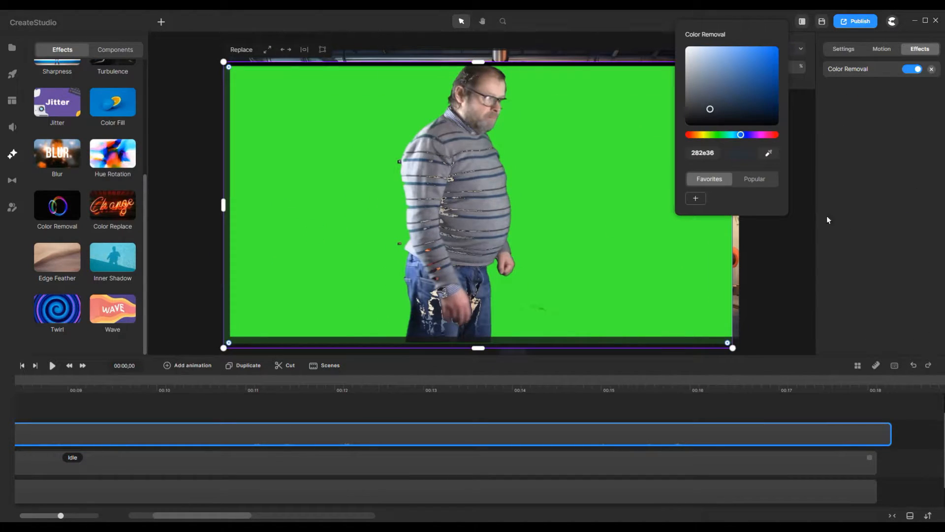
# Resample the Color Removal color as black (000000) from the video's upper edge, and shift the video slightly right
pyautogui.click(769, 153)
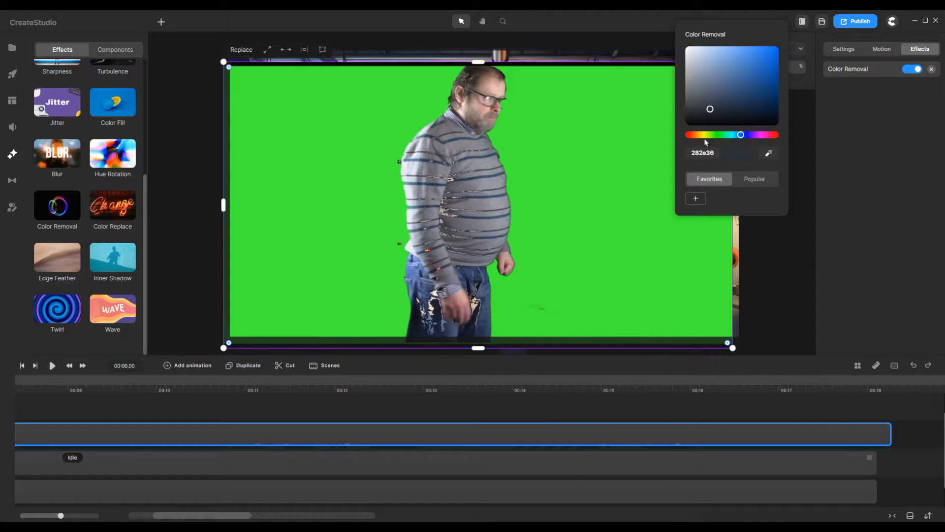
pyautogui.click(578, 68)
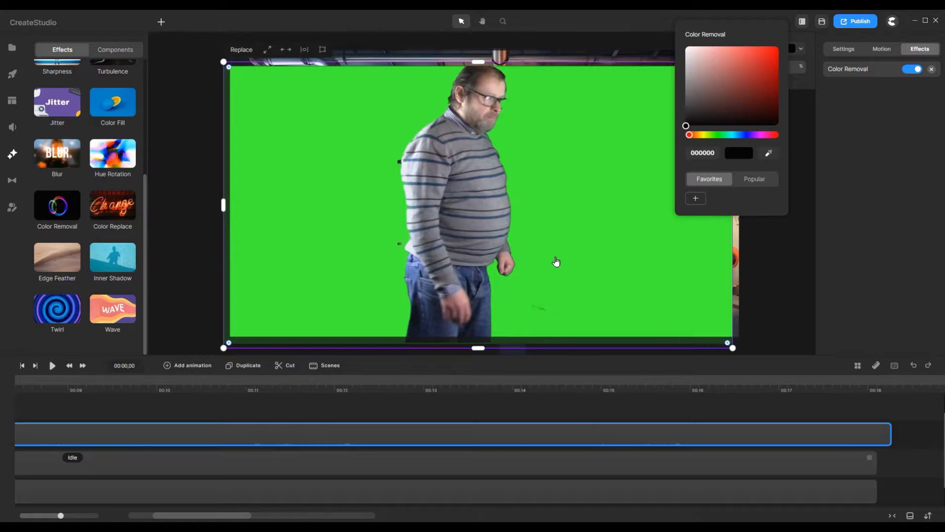
pyautogui.moveTo(556, 261)
pyautogui.mouseDown()
pyautogui.moveTo(590, 268)
pyautogui.moveTo(523, 258)
pyautogui.moveTo(575, 263)
pyautogui.mouseUp()
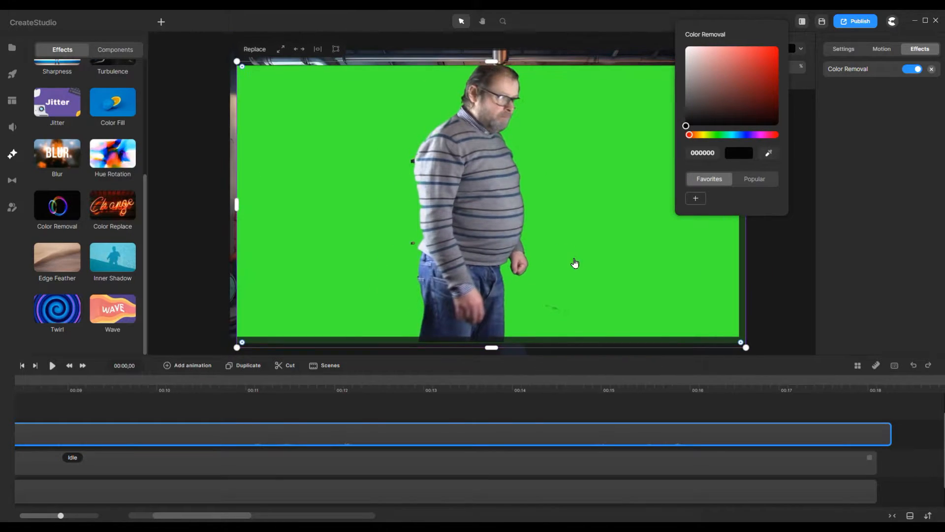
pyautogui.click(575, 262)
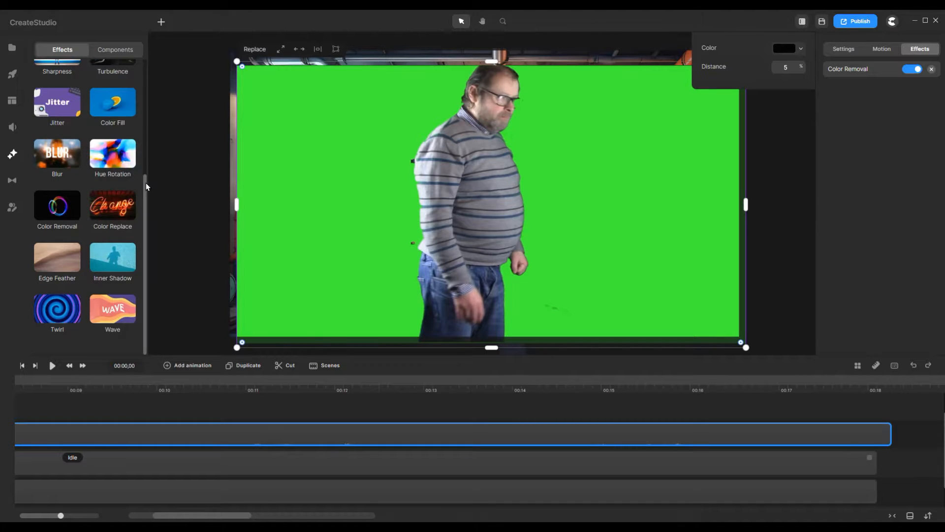
# Add the Green Screen effect to the video, sample the green backdrop as its key color, and set Similarity to 25%
pyautogui.moveTo(146, 182); pyautogui.dragTo(396, 158)
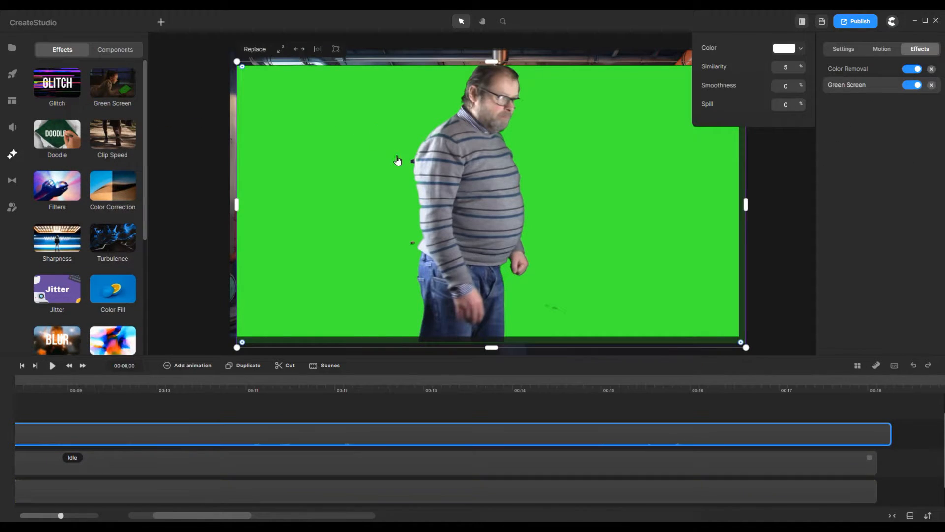
pyautogui.click(801, 48)
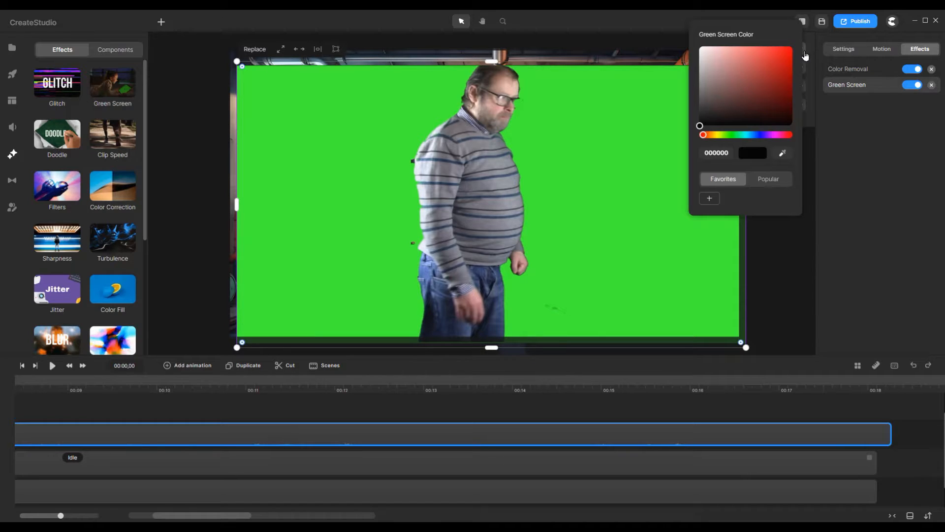
pyautogui.click(782, 155)
pyautogui.click(600, 153)
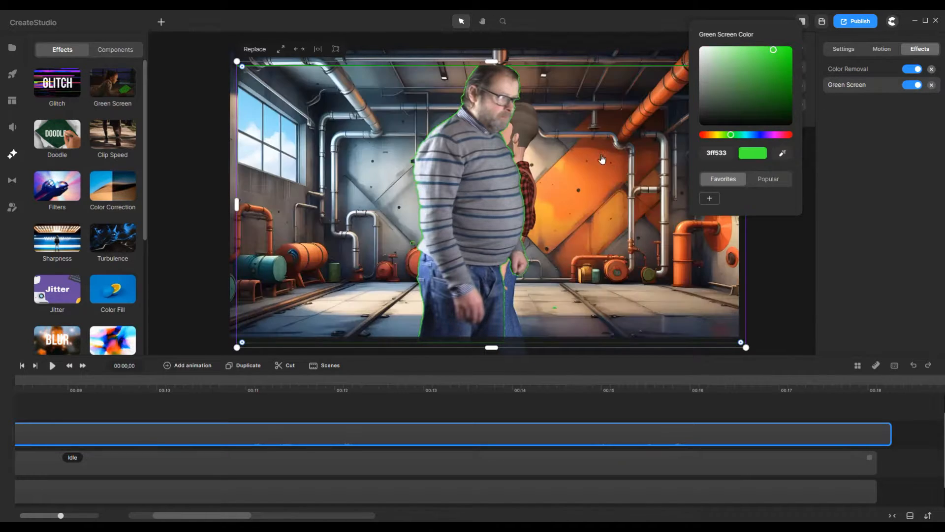
pyautogui.click(807, 67)
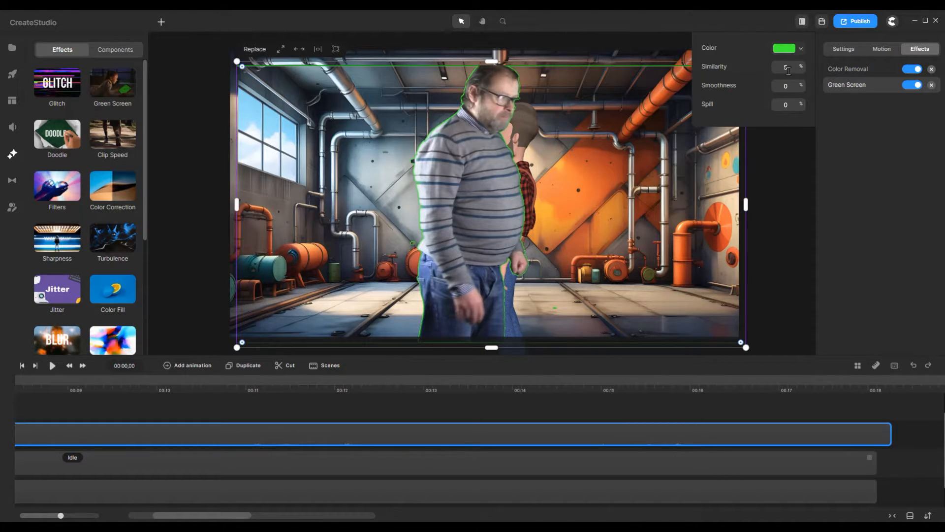
pyautogui.doubleClick(788, 68)
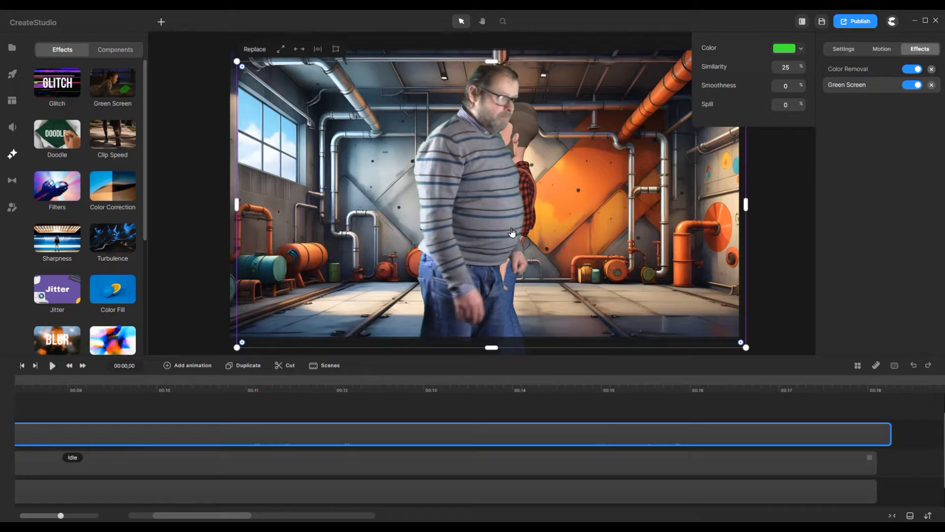
# Move the keyed video left so the man stands facing Tom, and scale the video down to 92%
pyautogui.moveTo(512, 232); pyautogui.dragTo(382, 223)
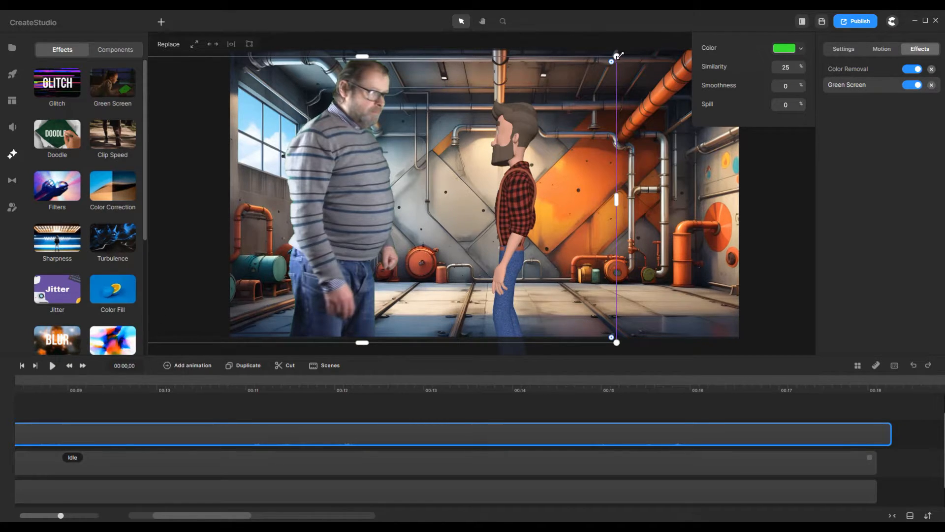
pyautogui.moveTo(616, 56); pyautogui.dragTo(577, 78)
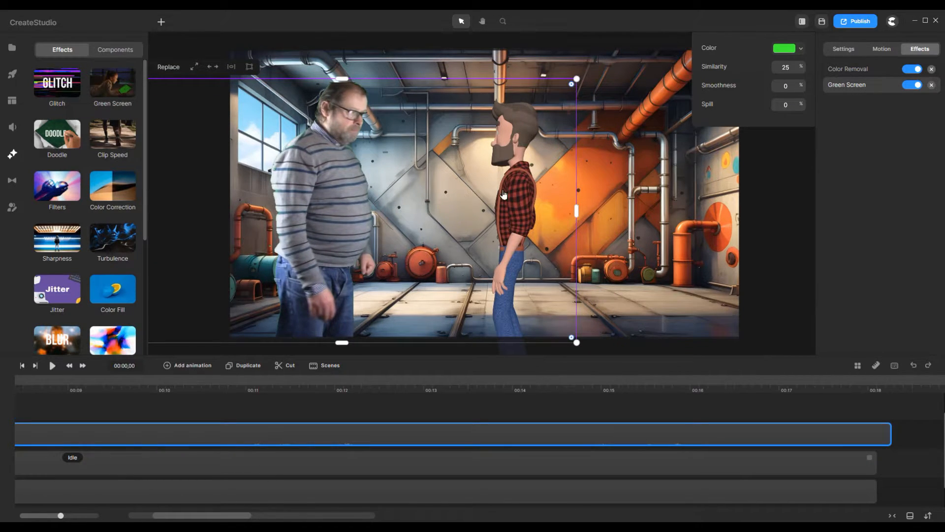
# Try to reposition Tom on the canvas by selecting his clip beneath the keyed video
pyautogui.click(611, 198)
pyautogui.scroll(-1, 244, 408)
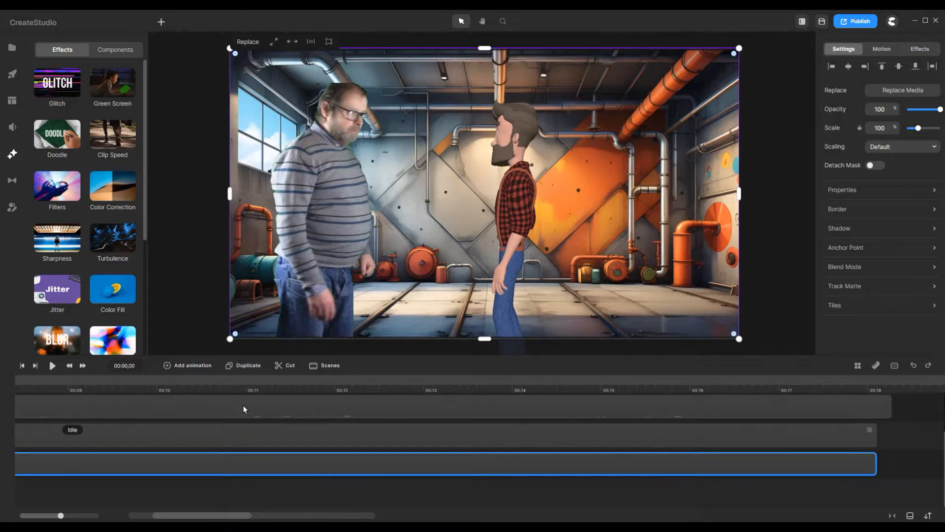
pyautogui.click(247, 442)
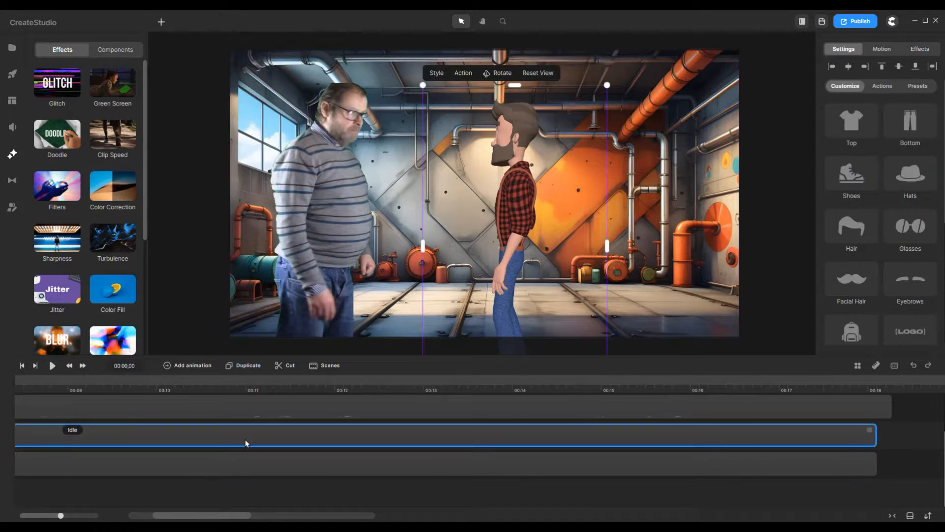
pyautogui.click(517, 241)
pyautogui.moveTo(519, 242); pyautogui.dragTo(520, 245)
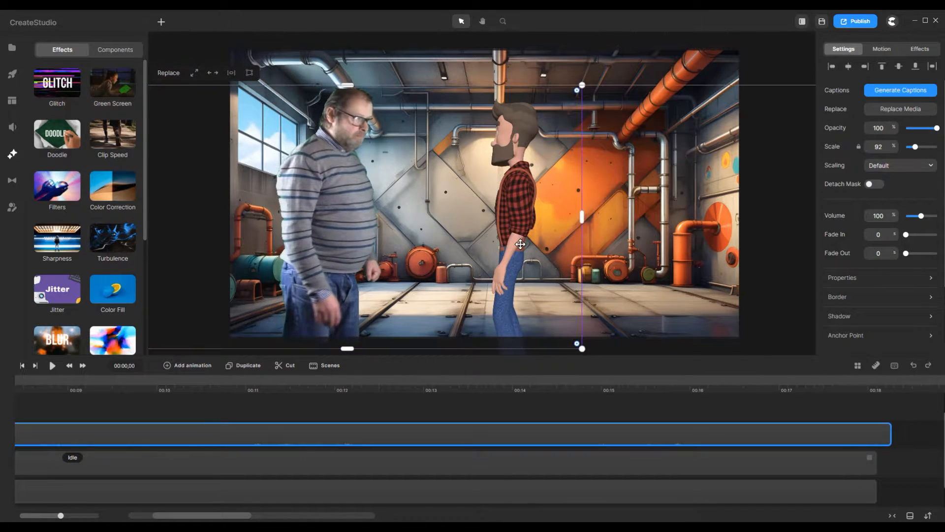
# Move the keyed video further left so its frame clears Tom and the man stands partly outside the canvas
pyautogui.click(322, 459)
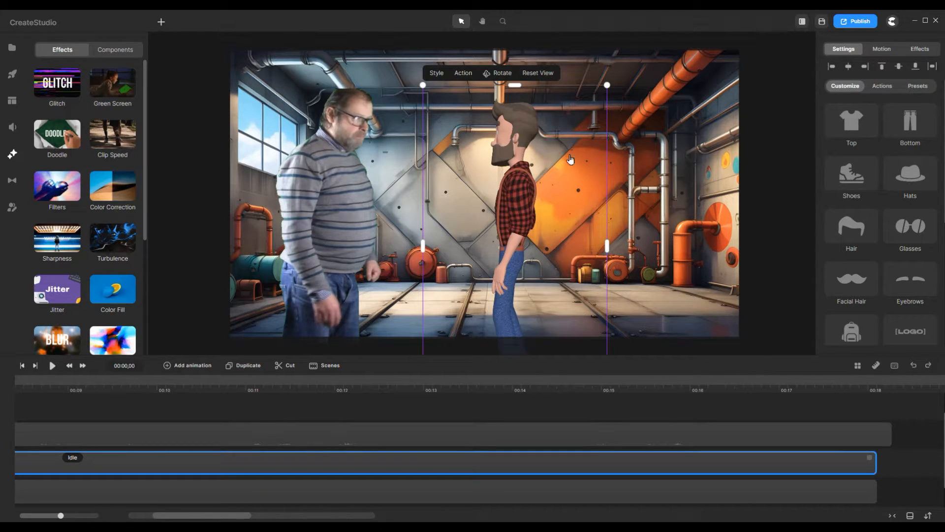
pyautogui.click(521, 134)
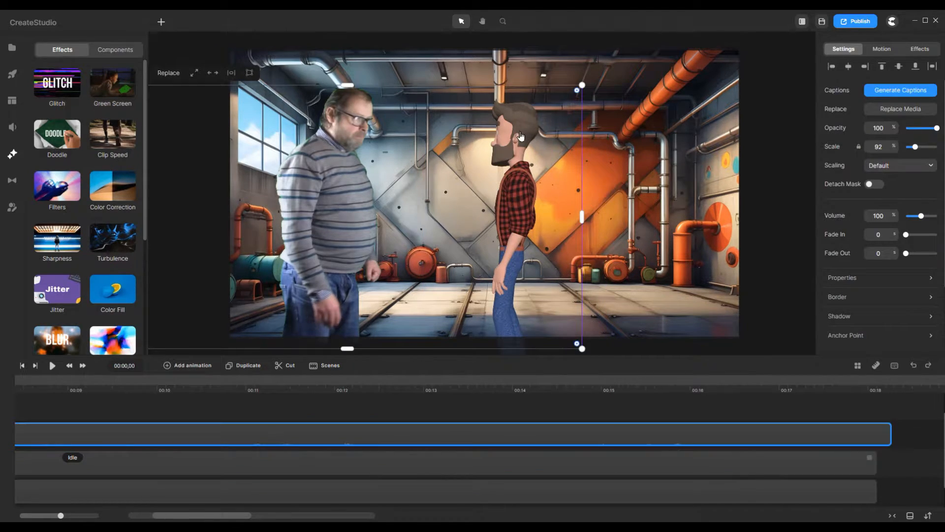
pyautogui.moveTo(521, 134); pyautogui.dragTo(393, 147)
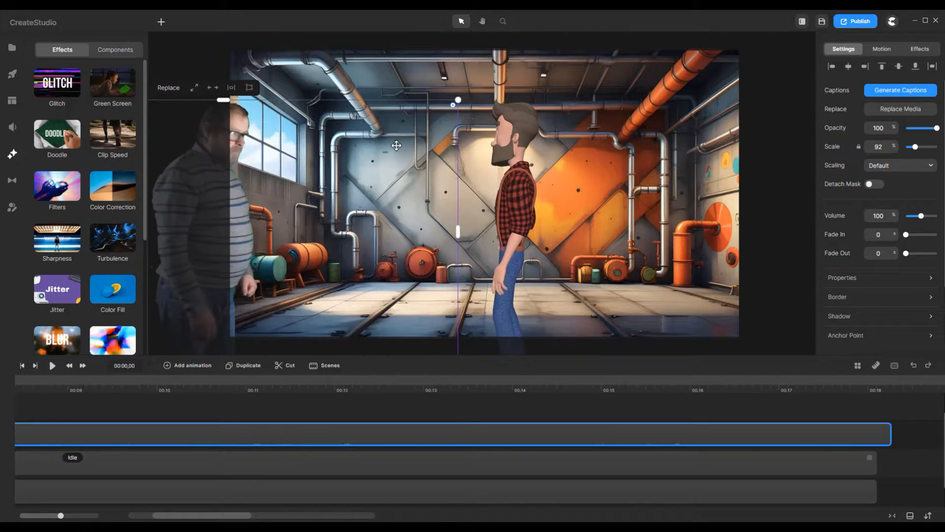
# Lower Tom slightly on the canvas, and move the keyed video right and up so the man stands mostly inside the frame
pyautogui.click(508, 134)
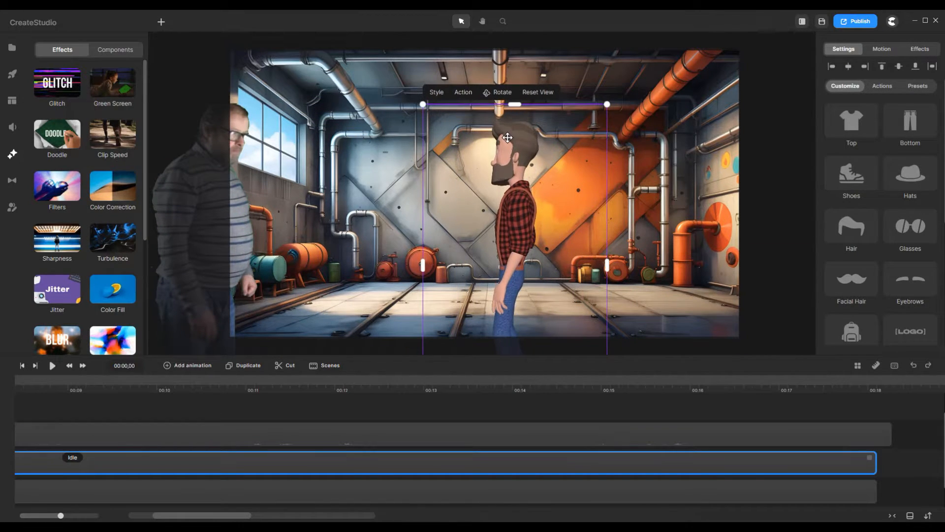
pyautogui.moveTo(232, 226); pyautogui.dragTo(311, 201)
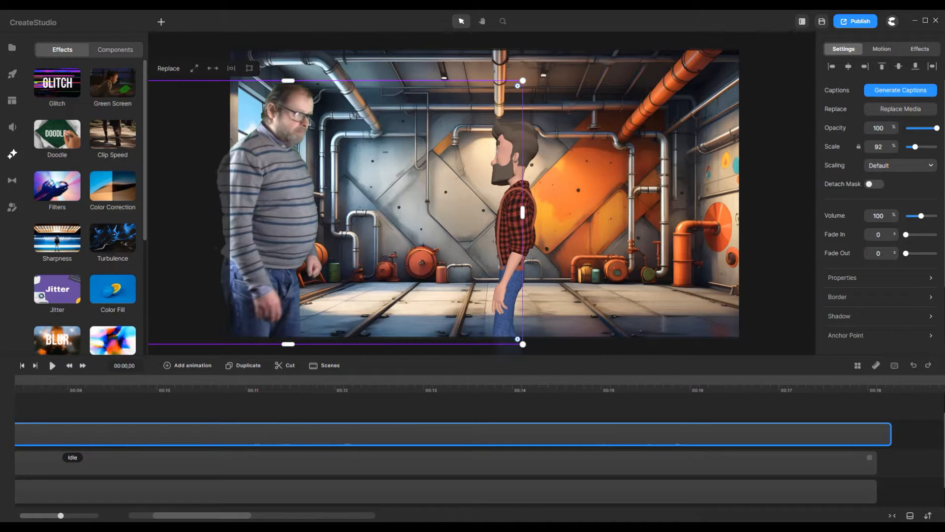
# Rotate the Tom character slightly in 3D so he faces the man in near-profile
pyautogui.click(432, 468)
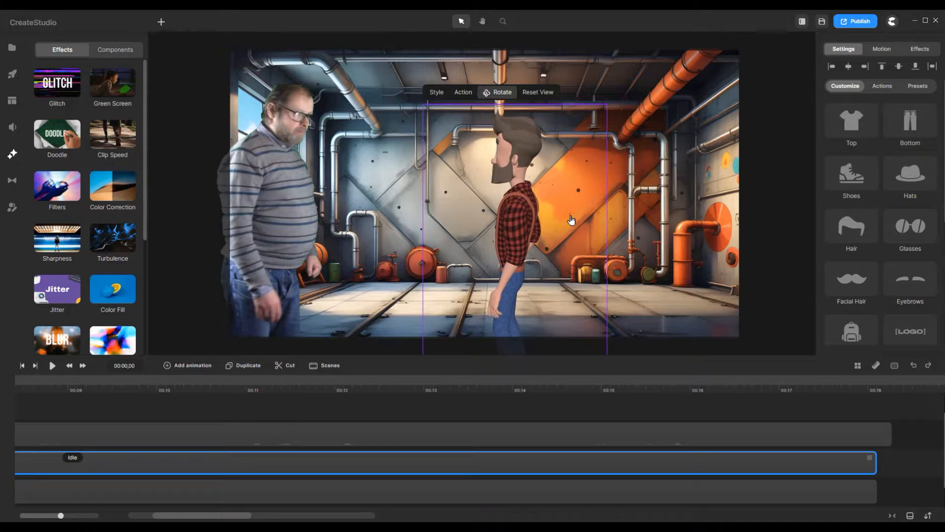
pyautogui.moveTo(571, 220); pyautogui.dragTo(579, 222)
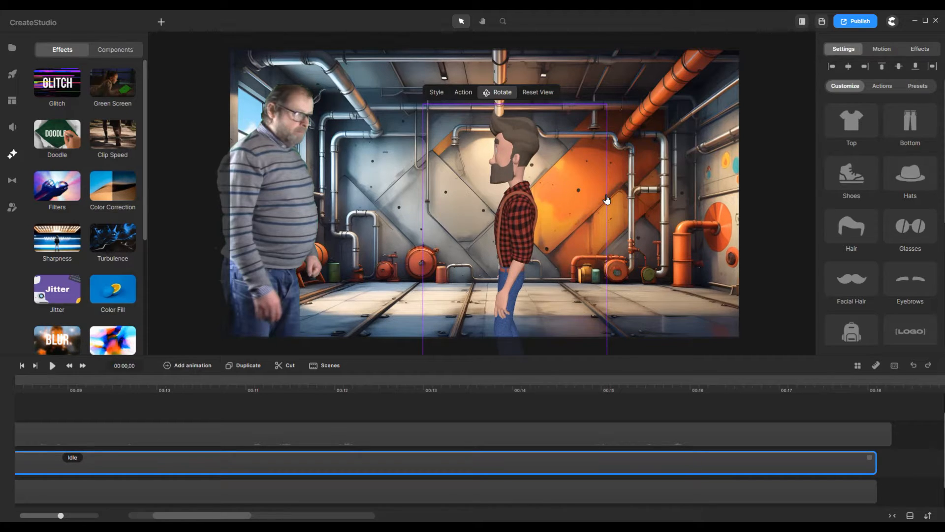
pyautogui.click(506, 95)
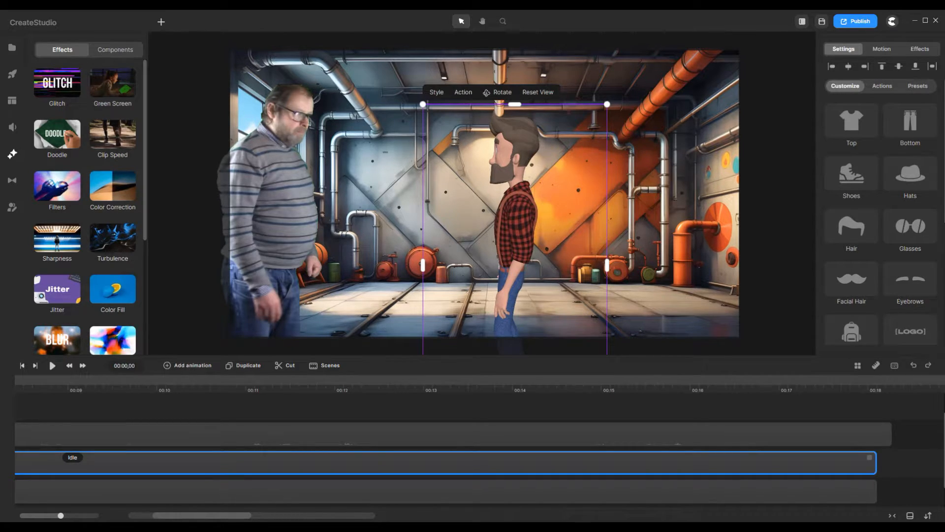
# Start a Google text-to-speech script with "Hi[PAUSE=1]", followed by Tom introducing himself by full name and another [PAUSE=1]
pyautogui.moveTo(185, 517); pyautogui.dragTo(149, 519)
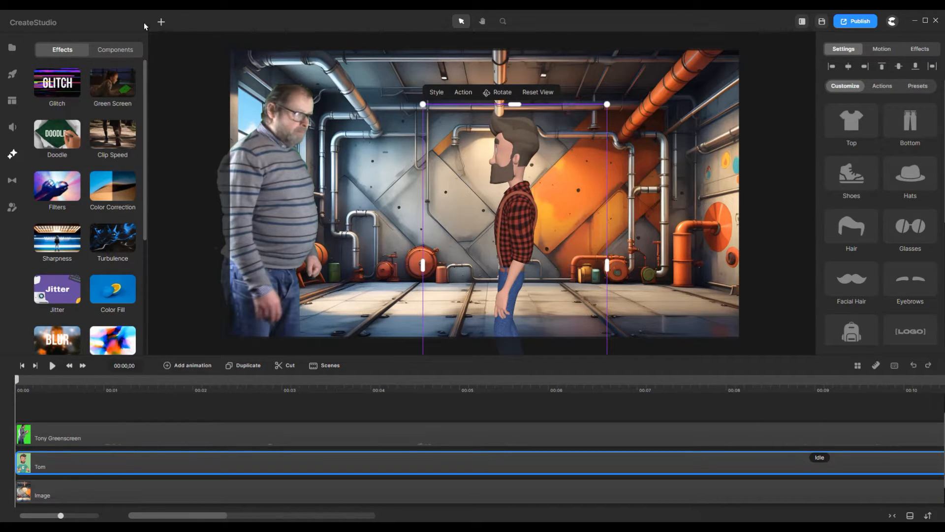
pyautogui.click(14, 129)
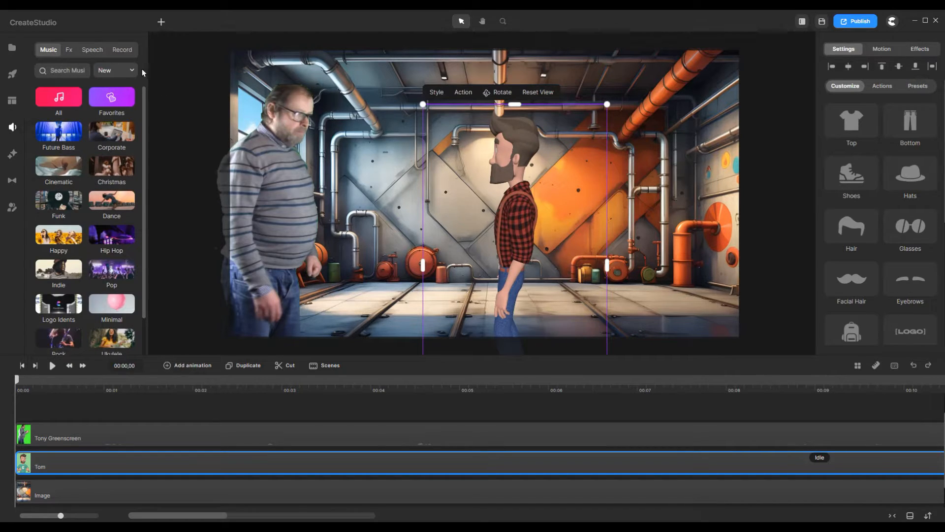
pyautogui.click(93, 50)
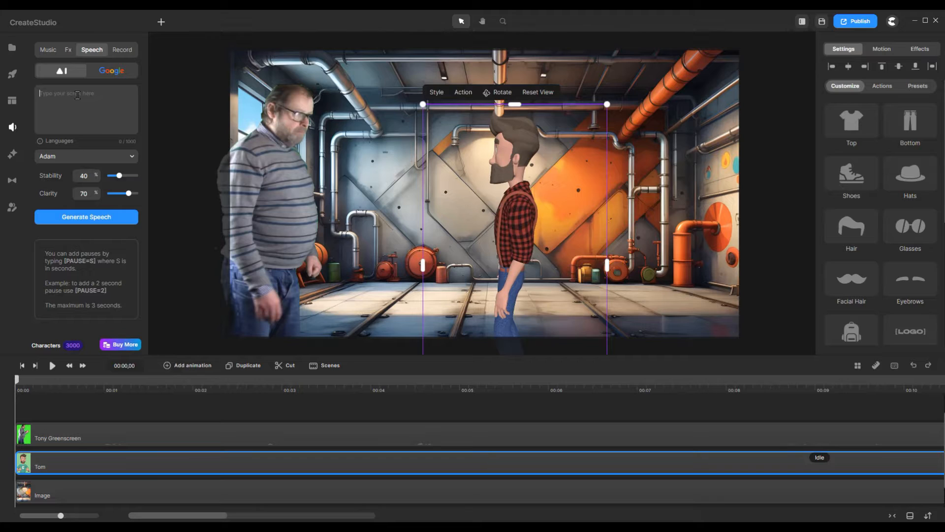
pyautogui.click(118, 72)
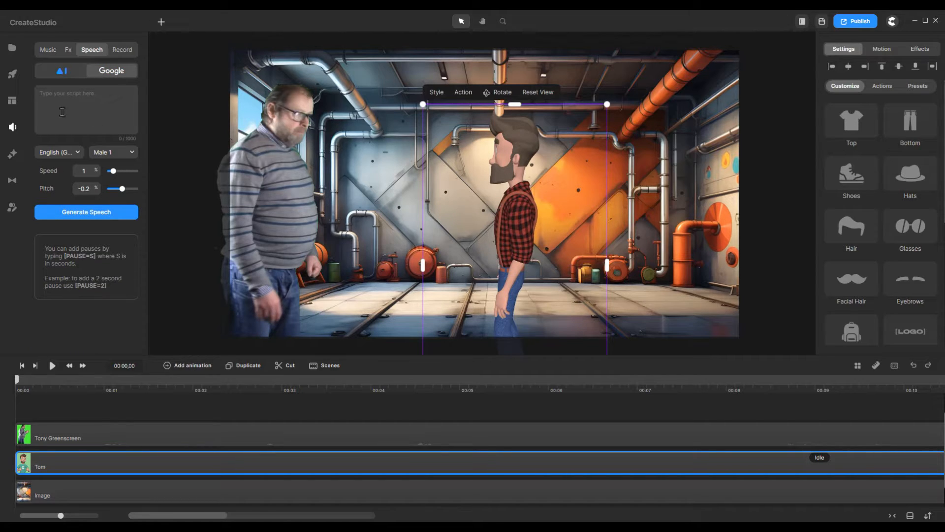
pyautogui.click(78, 94)
pyautogui.write('Hi[PAU')
pyautogui.write('SE')
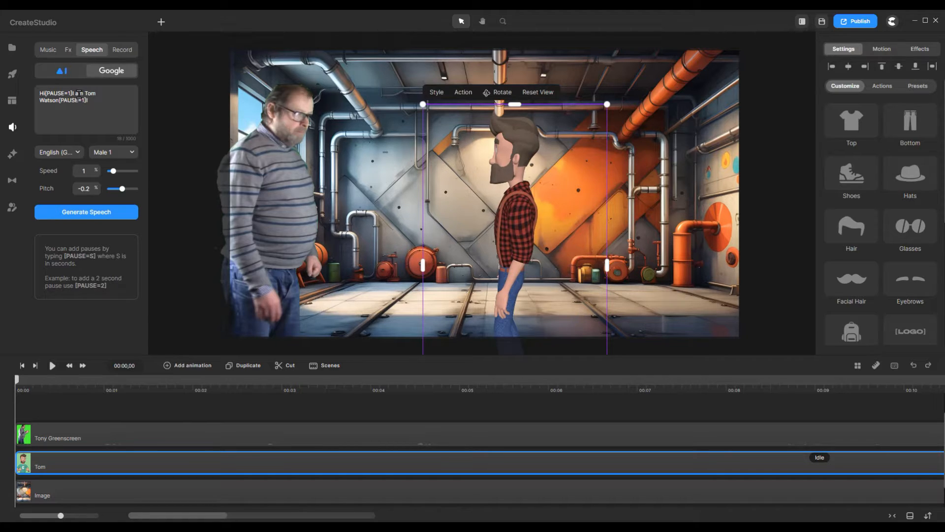
# Continue the speech script with "I need help with a car service[PAUSE=1]Great[PAUSE=1"
pyautogui.write('eed help wi')
pyautogui.click(86, 100)
pyautogui.click(125, 100)
pyautogui.write('th a car service[PAUSE=1]')
pyautogui.write('Great')
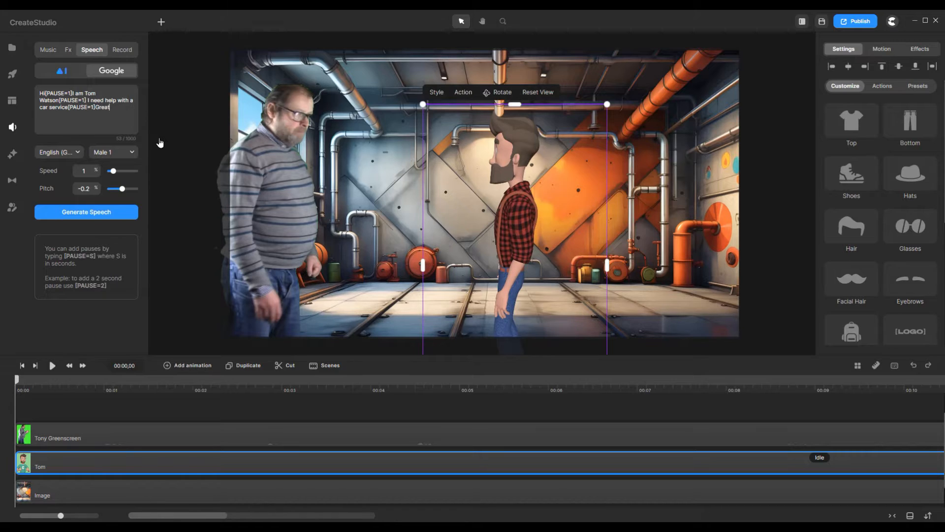
pyautogui.write('!')
pyautogui.write('[PAUSE')
pyautogui.write('=1')
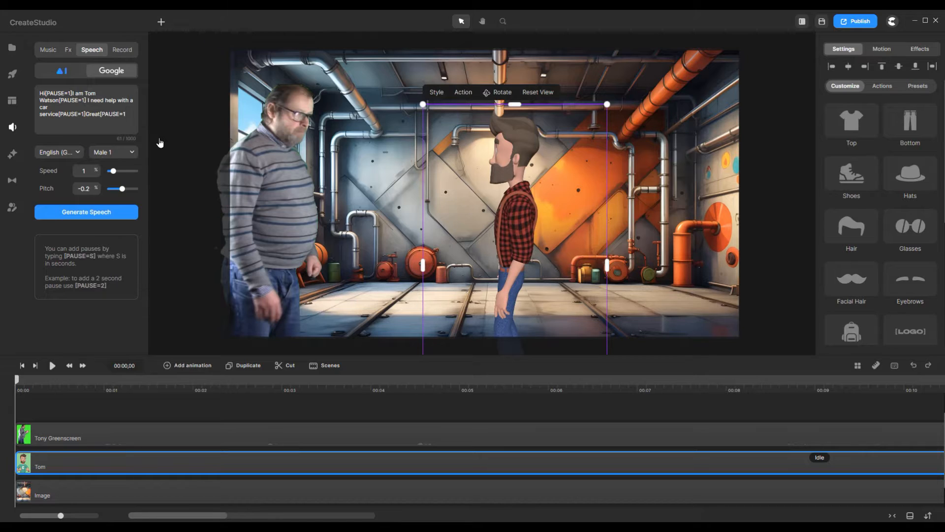
# Finish the speech script with "] no thankyou, That is all I need at the moment!", correcting the typing errors
pyautogui.write('] no thankyou, That is')
pyautogui.press('BackSpace')
pyautogui.press('BackSpace')
pyautogui.write('is all')
pyautogui.write(' I nered at')
pyautogui.write(' the')
pyautogui.write(' moment!')
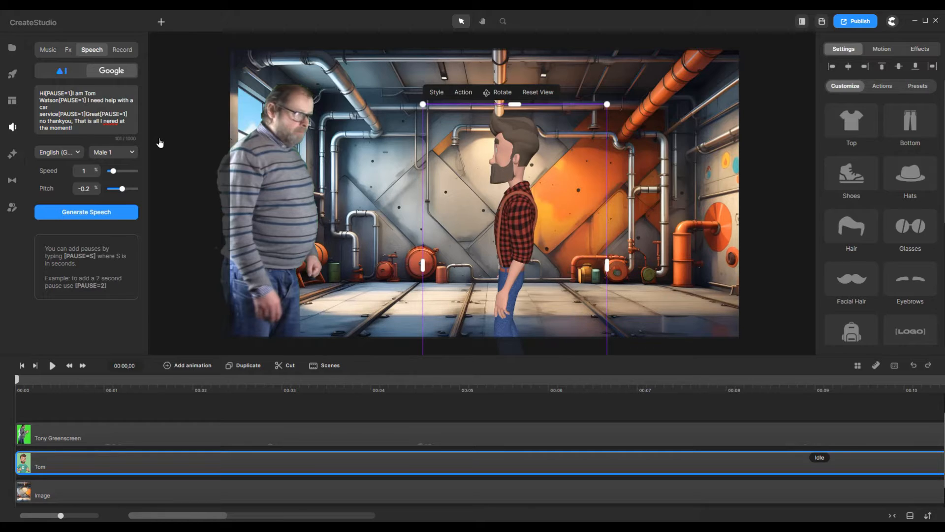
pyautogui.click(116, 121)
pyautogui.press('BackSpace')
# Generate and import the speech, add it to the timeline, and start its clip just before the 2-second mark
pyautogui.click(76, 213)
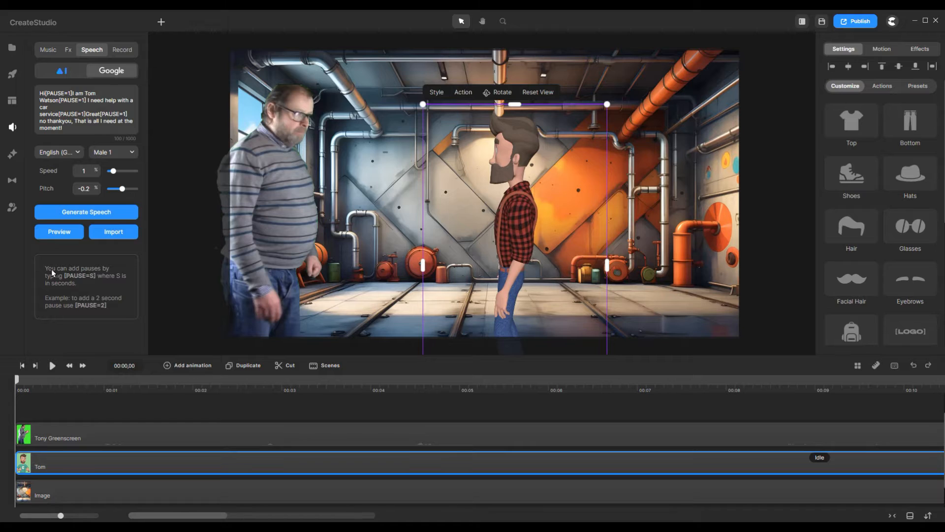
pyautogui.click(111, 232)
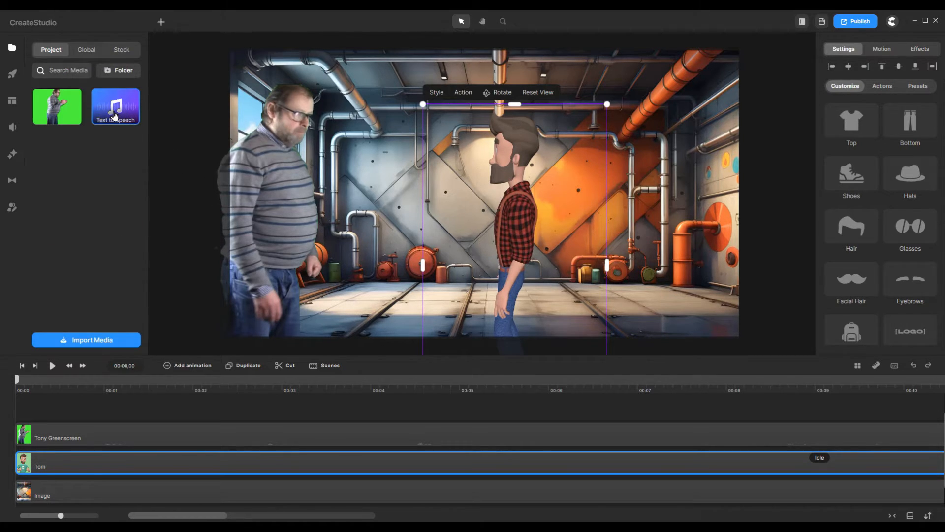
pyautogui.moveTo(114, 117); pyautogui.dragTo(305, 265)
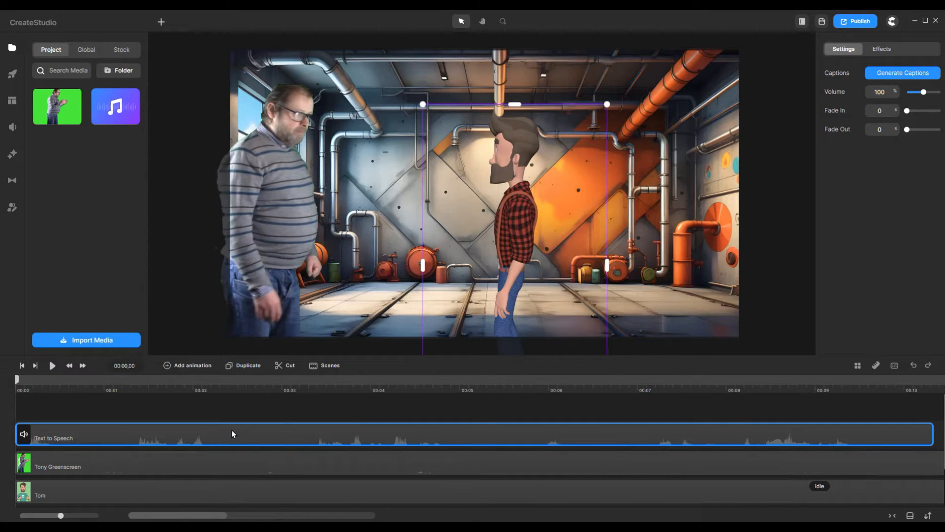
pyautogui.moveTo(231, 430); pyautogui.dragTo(394, 441)
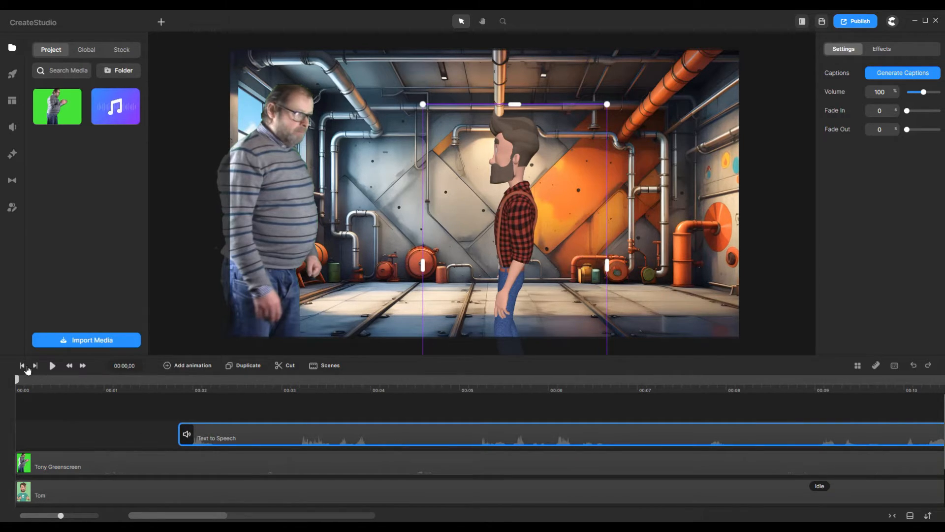
# Play the scene to check the speech timing, split the speech clip at 00:05,01, and shift the second part to about 6 seconds
pyautogui.click(53, 366)
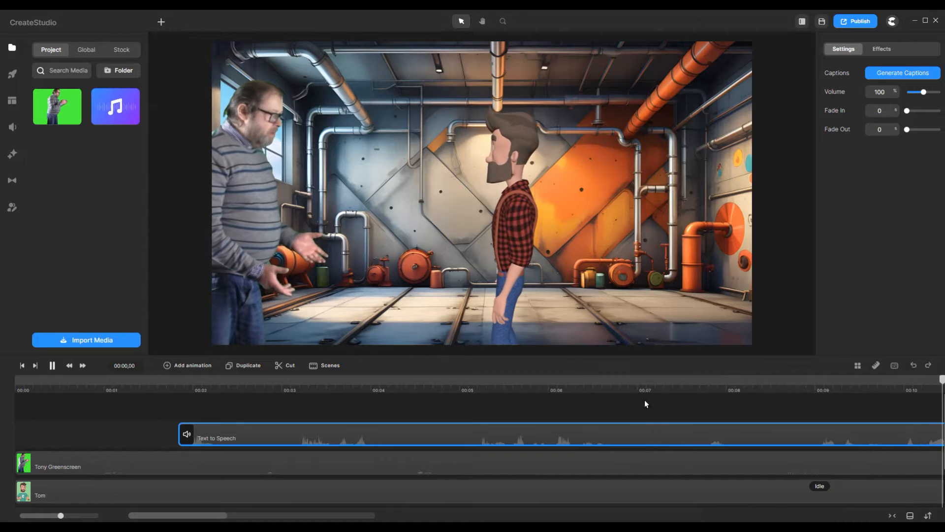
pyautogui.click(645, 383)
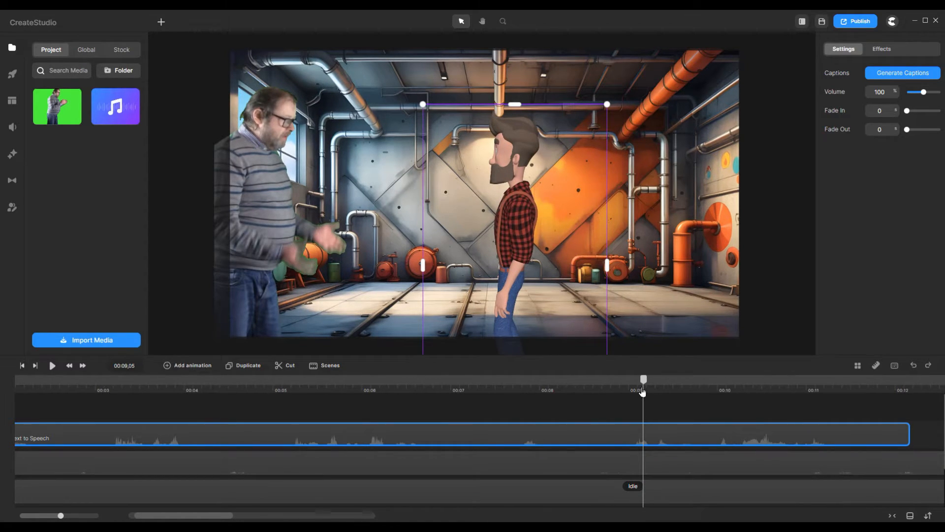
pyautogui.moveTo(641, 389); pyautogui.dragTo(501, 396)
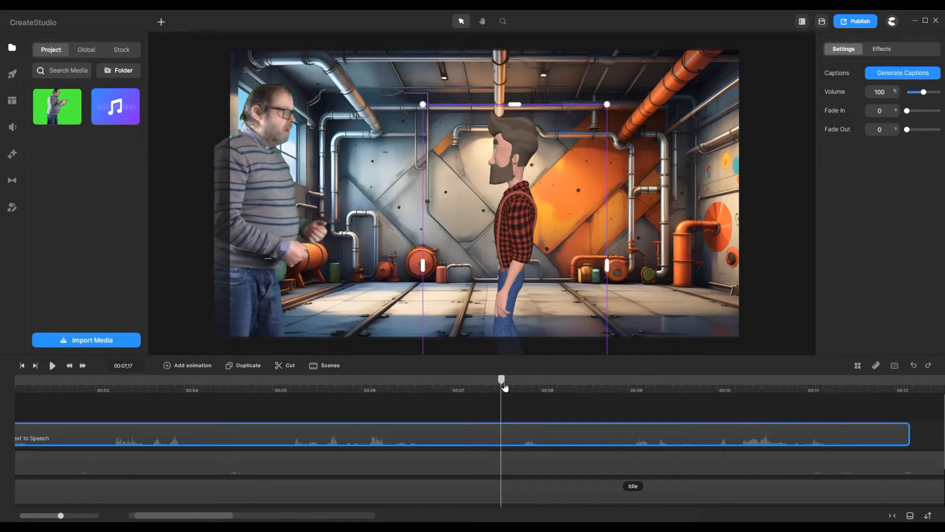
pyautogui.moveTo(504, 387); pyautogui.dragTo(277, 391)
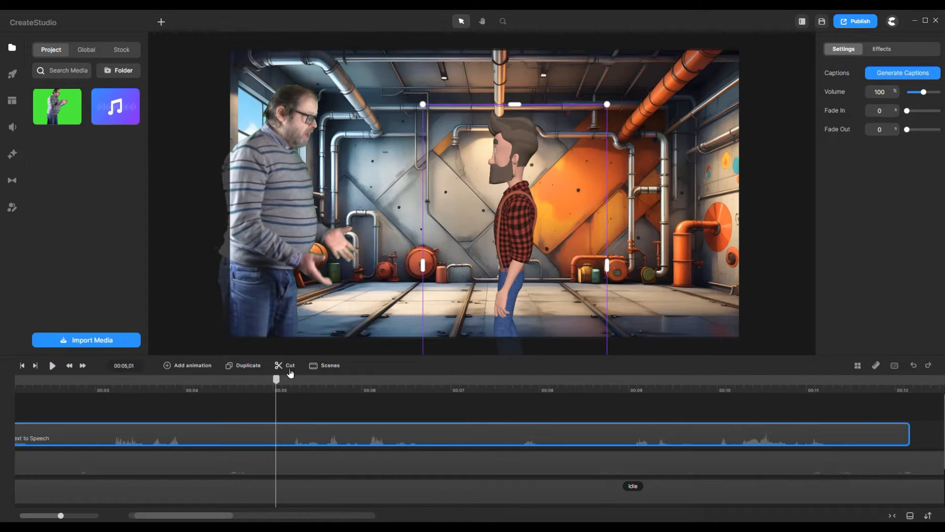
pyautogui.click(291, 373)
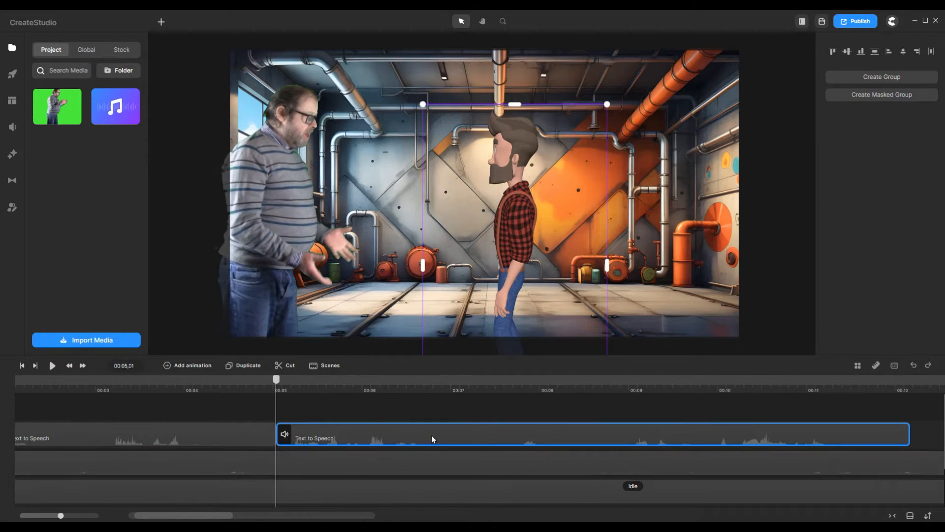
pyautogui.moveTo(433, 435); pyautogui.dragTo(533, 435)
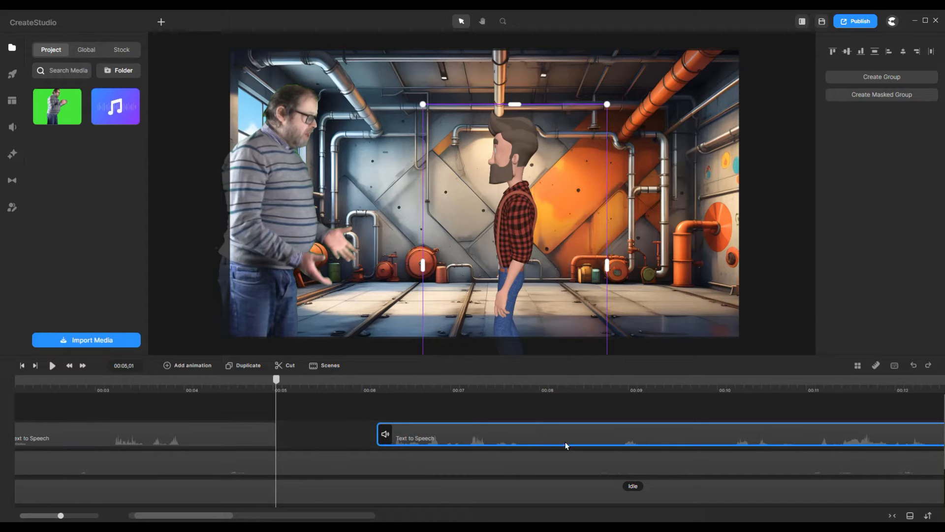
# Split the second speech clip at 00:08,09 and shift its remainder later to start at about 9.3 seconds
pyautogui.click(566, 388)
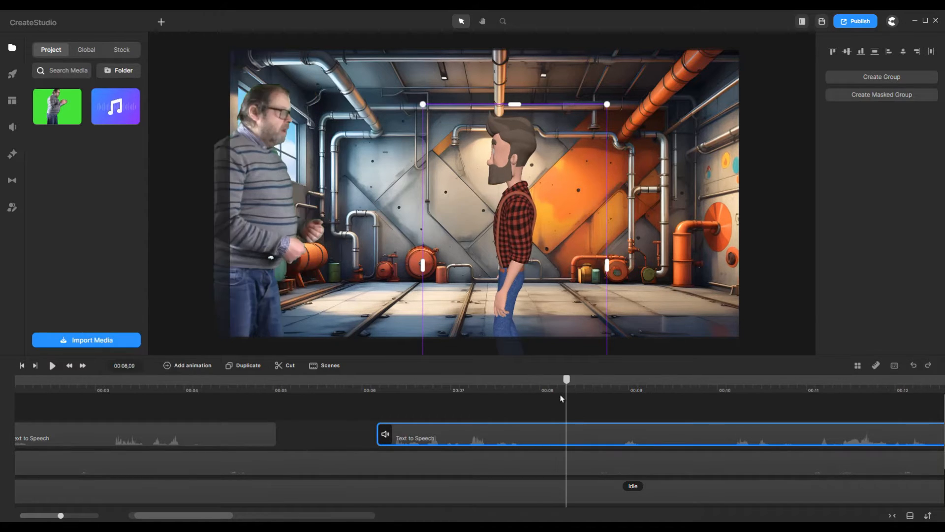
pyautogui.click(288, 366)
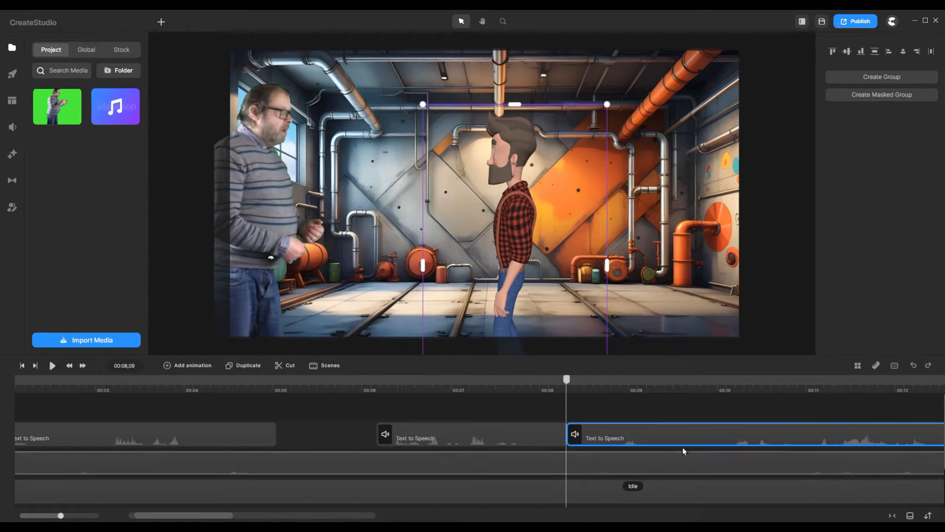
pyautogui.moveTo(673, 432); pyautogui.dragTo(765, 441)
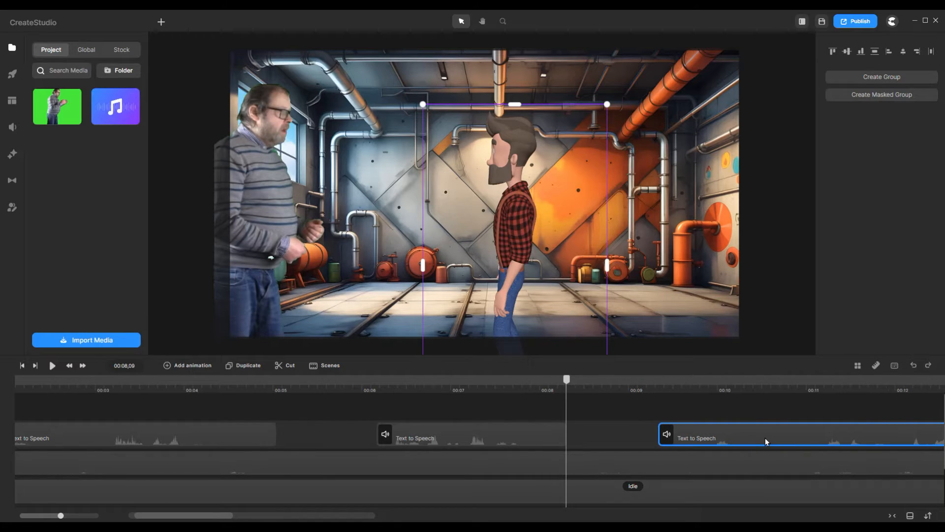
# Split the third speech clip at 00:10,26 and shift the final part later to start at about 12 seconds
pyautogui.click(794, 386)
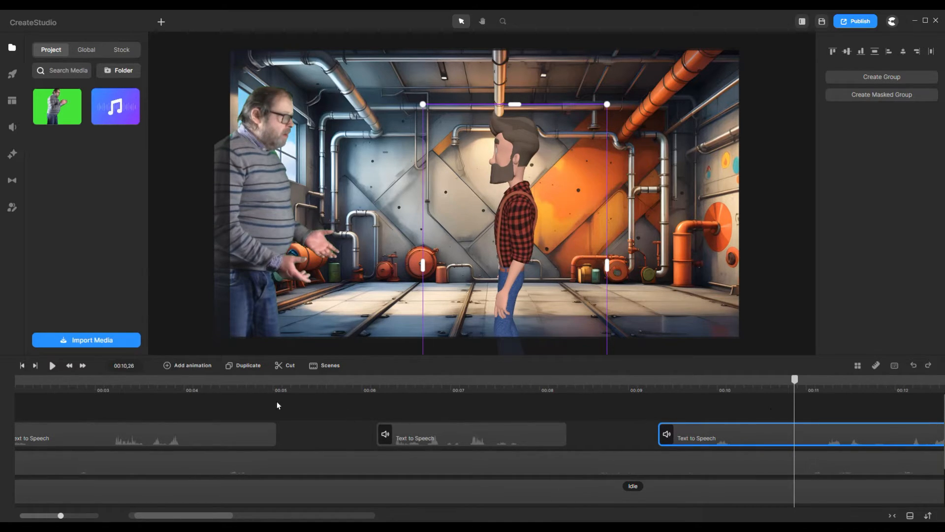
pyautogui.click(287, 366)
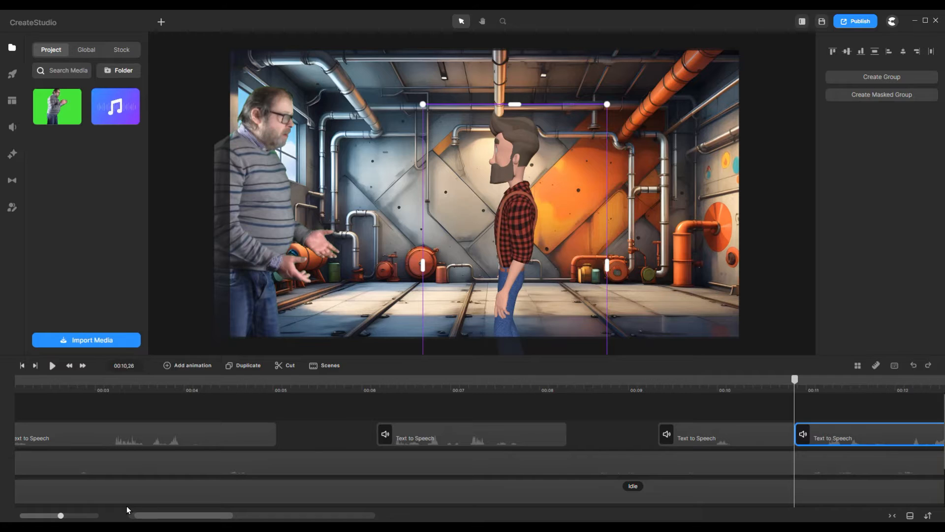
pyautogui.moveTo(166, 517); pyautogui.dragTo(184, 517)
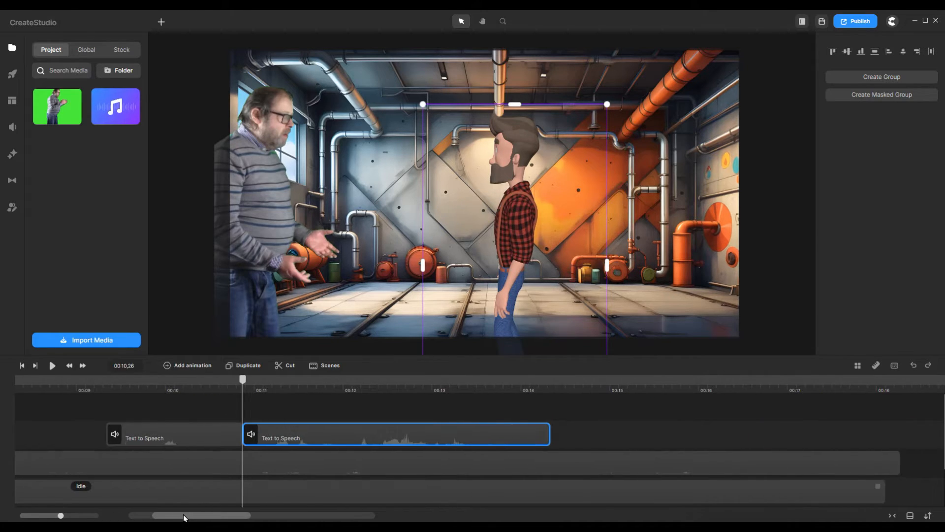
pyautogui.moveTo(417, 432); pyautogui.dragTo(523, 436)
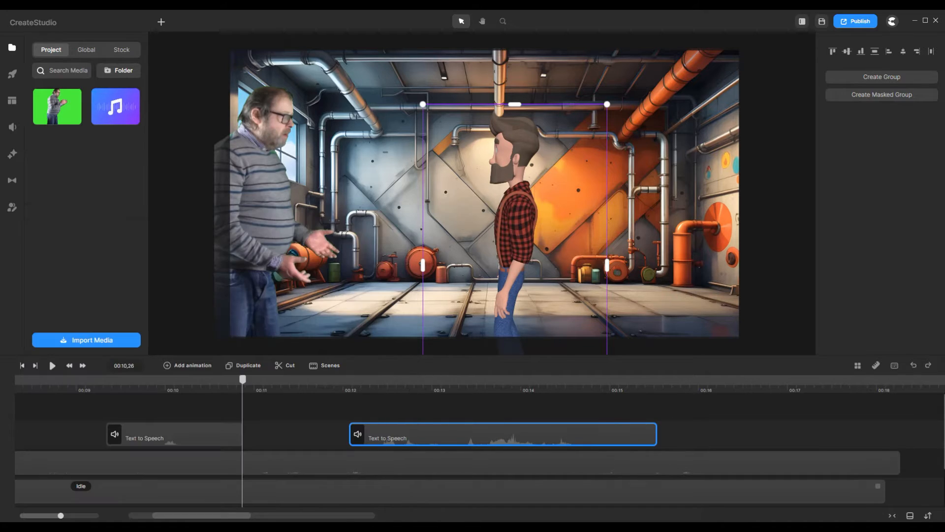
# Play the scene from the beginning to check the timing of the separated speech clips against the man's video
pyautogui.click(22, 366)
pyautogui.click(52, 365)
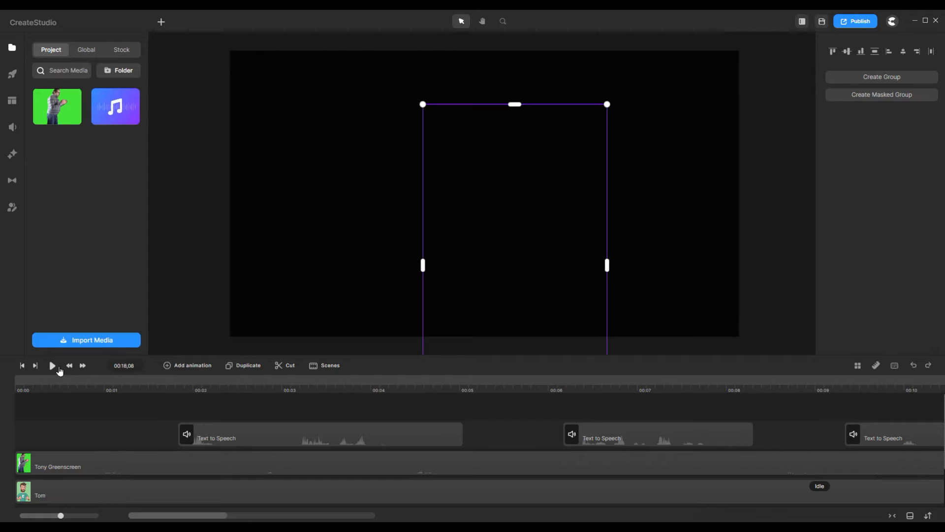
pyautogui.click(54, 366)
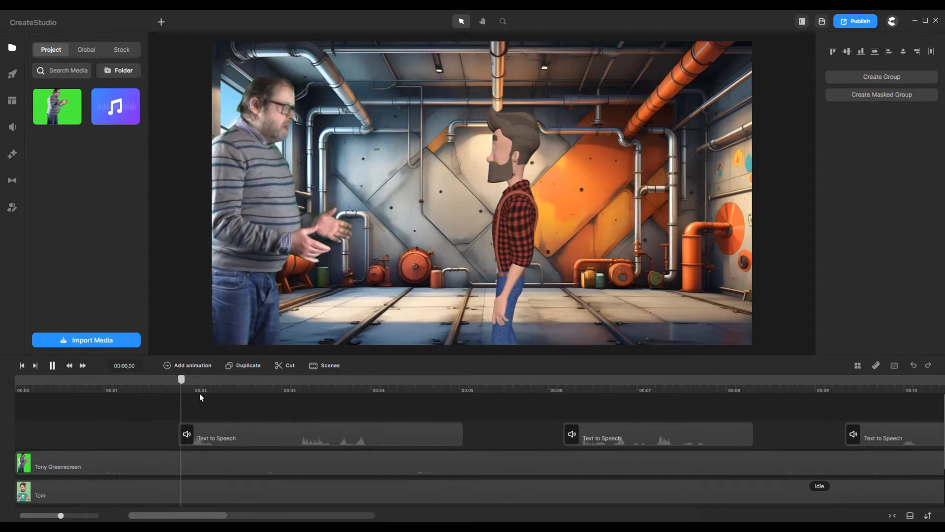
pyautogui.click(35, 366)
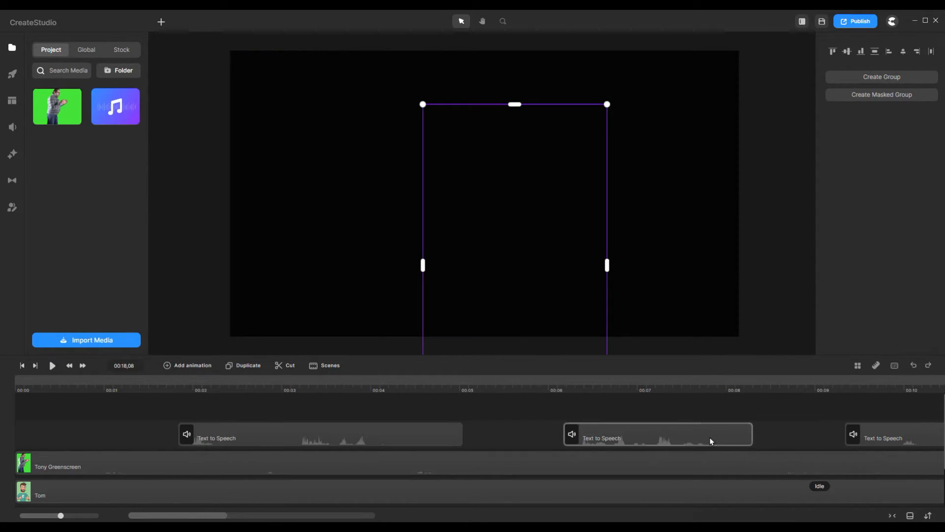
# Split the green-screen video, the Tom character and the background image at 00:17,05
pyautogui.moveTo(185, 518); pyautogui.dragTo(226, 516)
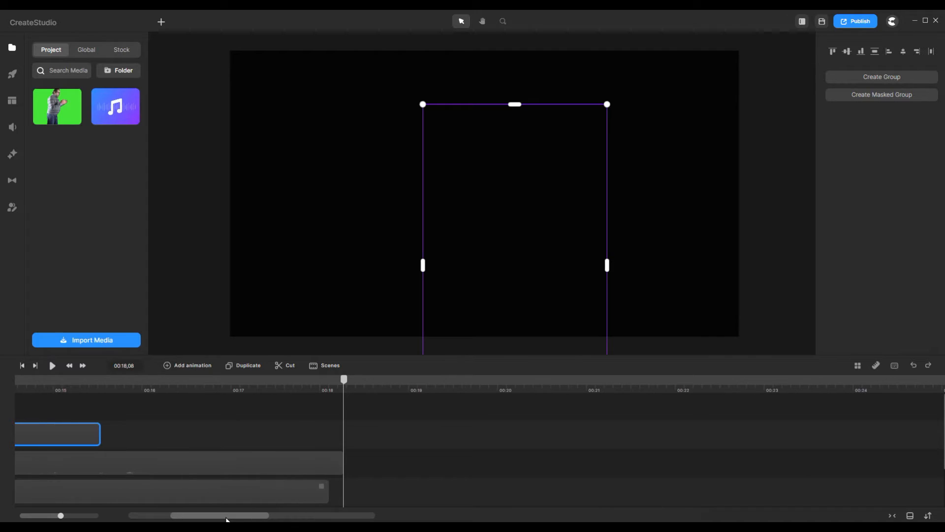
pyautogui.click(265, 389)
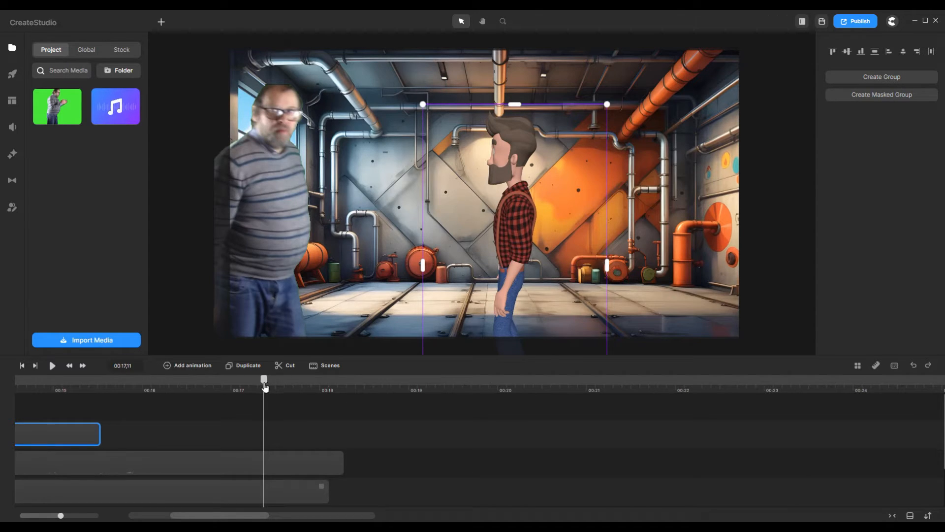
pyautogui.moveTo(266, 388); pyautogui.dragTo(248, 387)
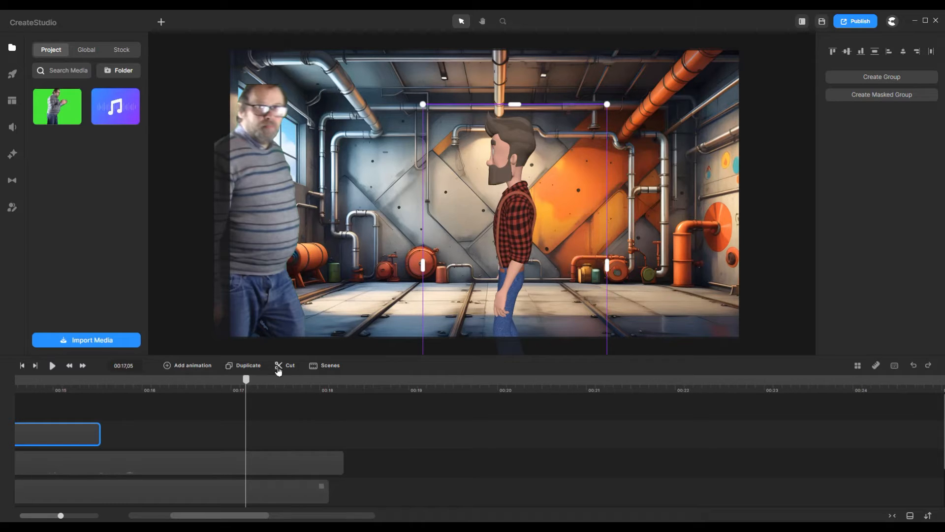
pyautogui.click(248, 465)
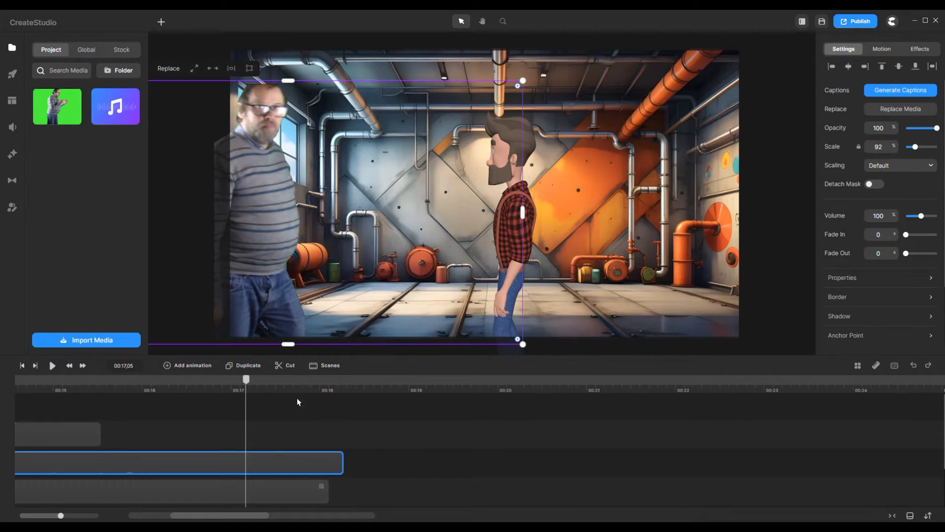
pyautogui.click(280, 372)
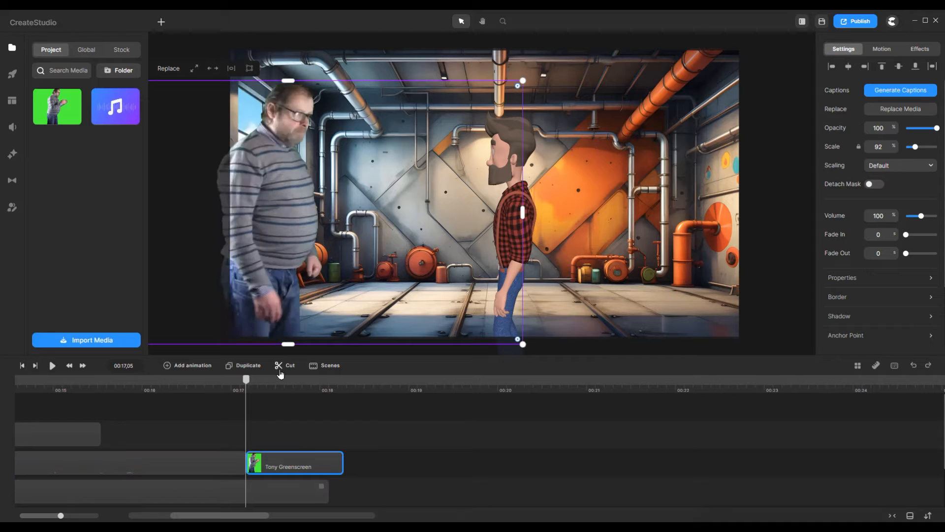
pyautogui.click(249, 496)
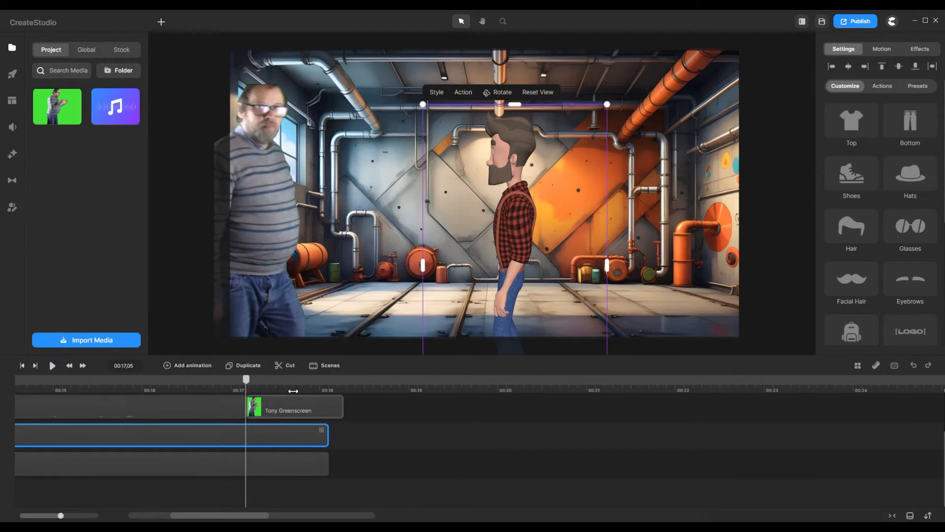
pyautogui.click(282, 369)
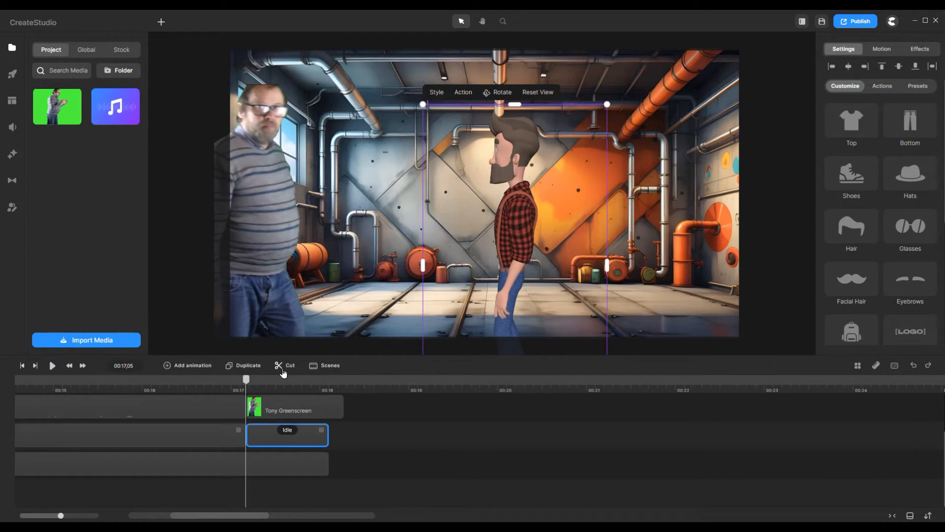
pyautogui.click(275, 462)
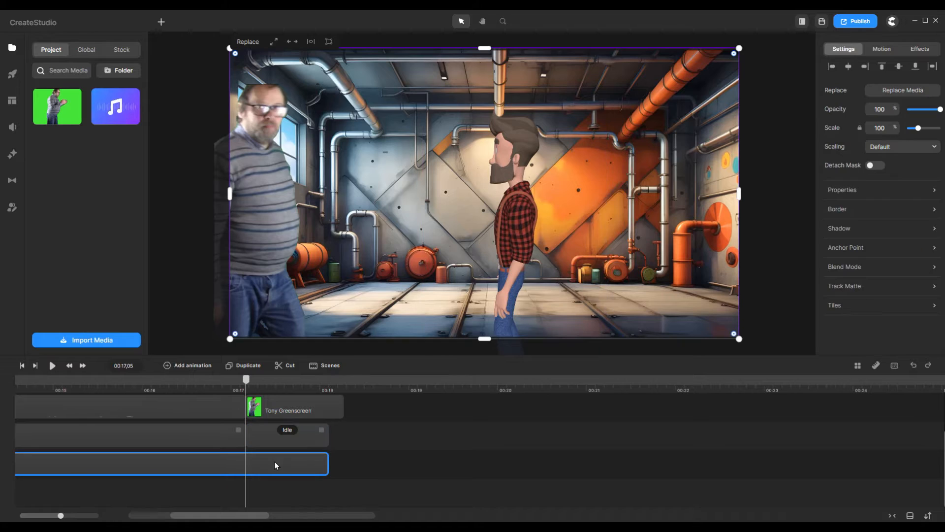
pyautogui.click(288, 371)
# Delete the leftover pieces of the green-screen video, background image and Tom after 00:17,05
pyautogui.keyDown('shift'); pyautogui.click(311, 407); pyautogui.keyUp('shift')
pyautogui.rightClick(313, 407)
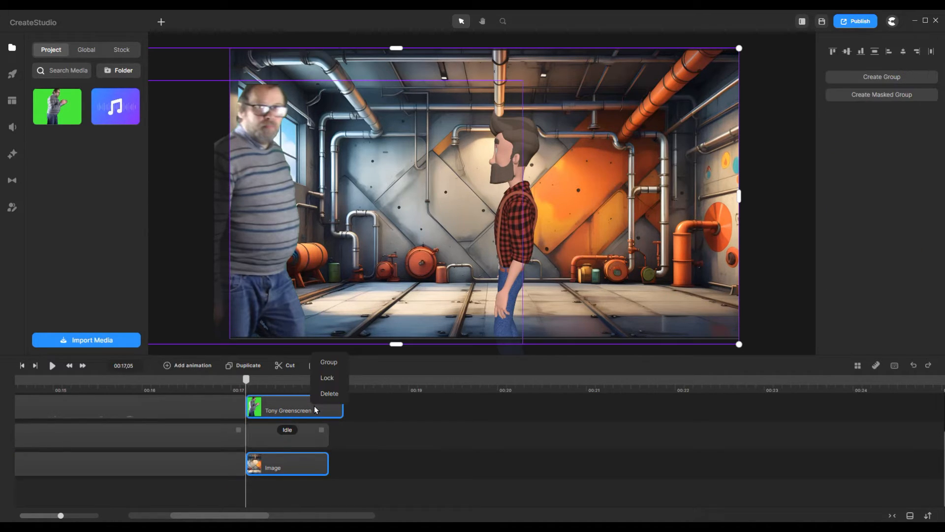
pyautogui.click(333, 397)
pyautogui.rightClick(303, 435)
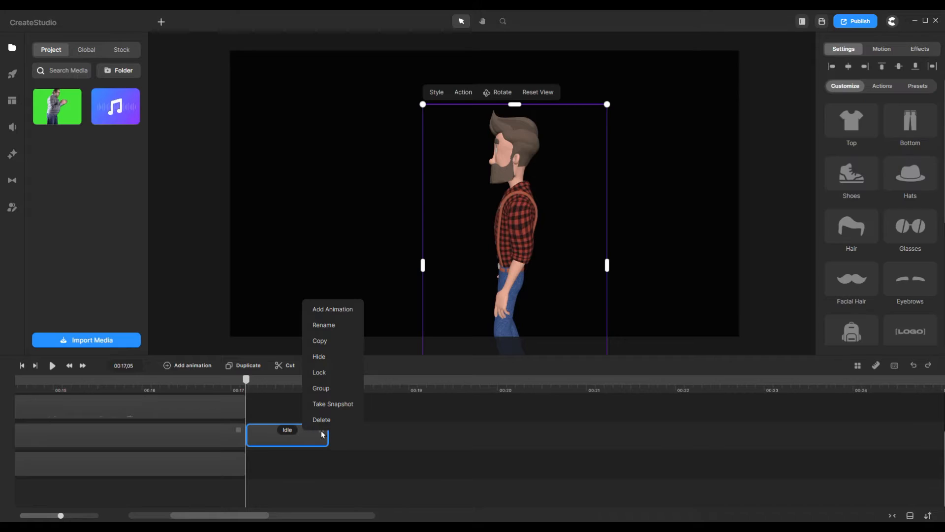
pyautogui.click(328, 419)
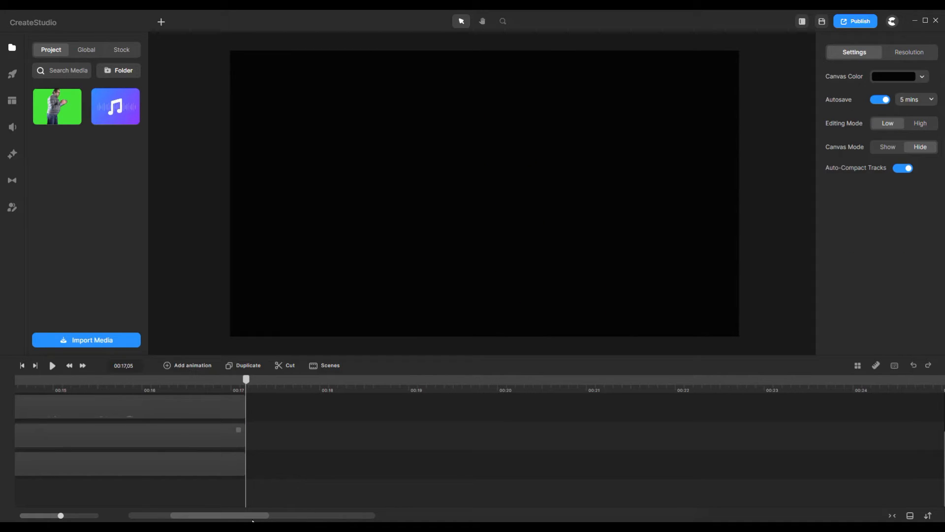
# Play the trimmed scene from the beginning to check its ending and the conversation timing
pyautogui.moveTo(252, 517); pyautogui.dragTo(136, 512)
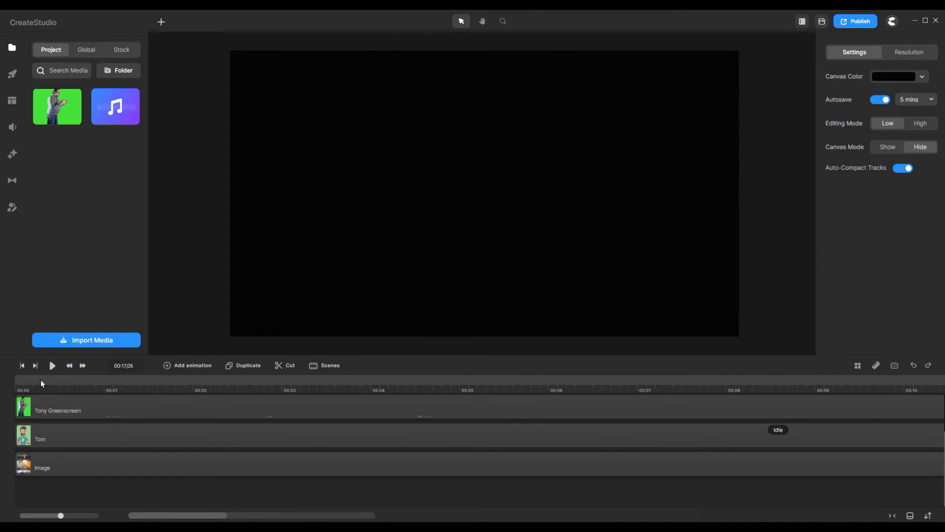
pyautogui.click(24, 366)
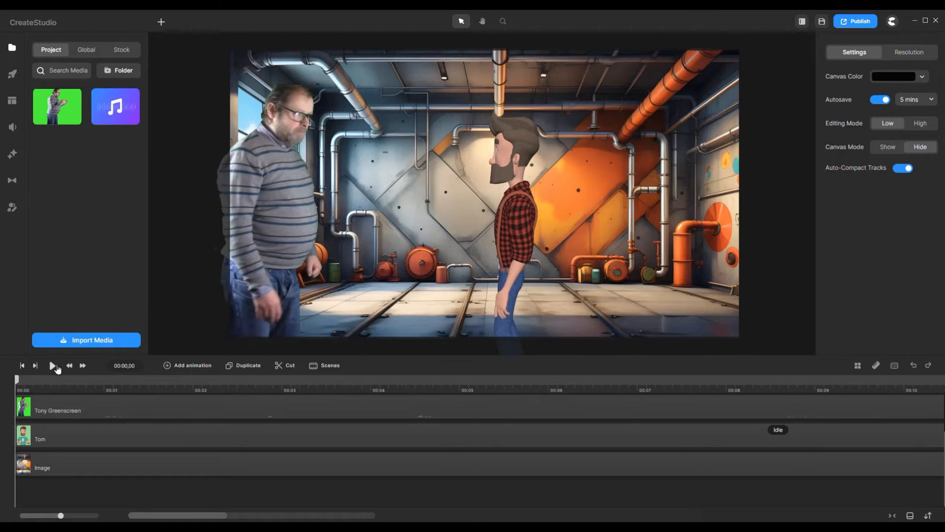
pyautogui.click(53, 366)
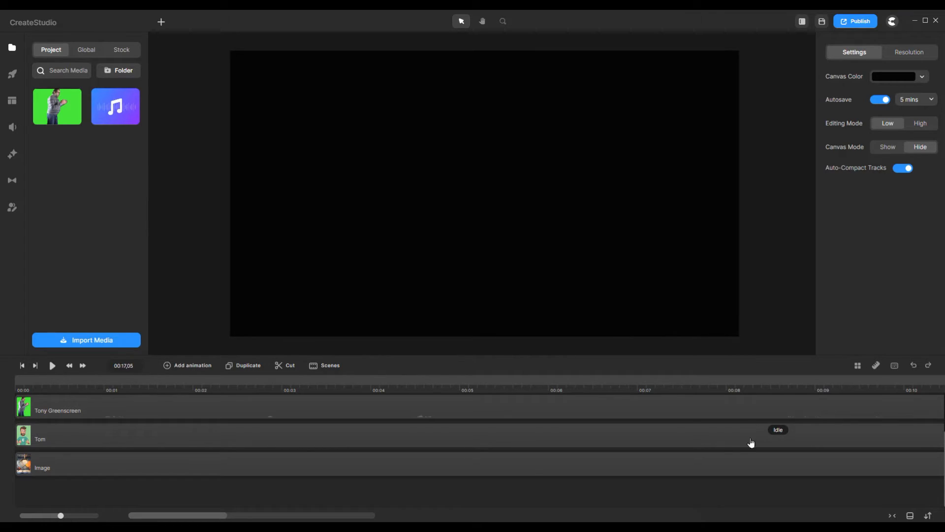
# Lip-sync the first text-to-speech clip with the Tom character
pyautogui.scroll(2, 821, 462)
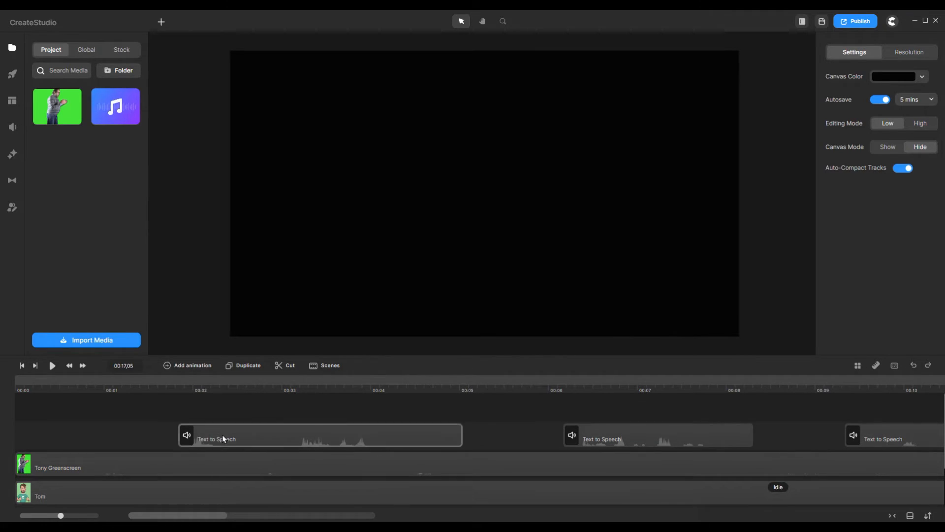
pyautogui.rightClick(252, 435)
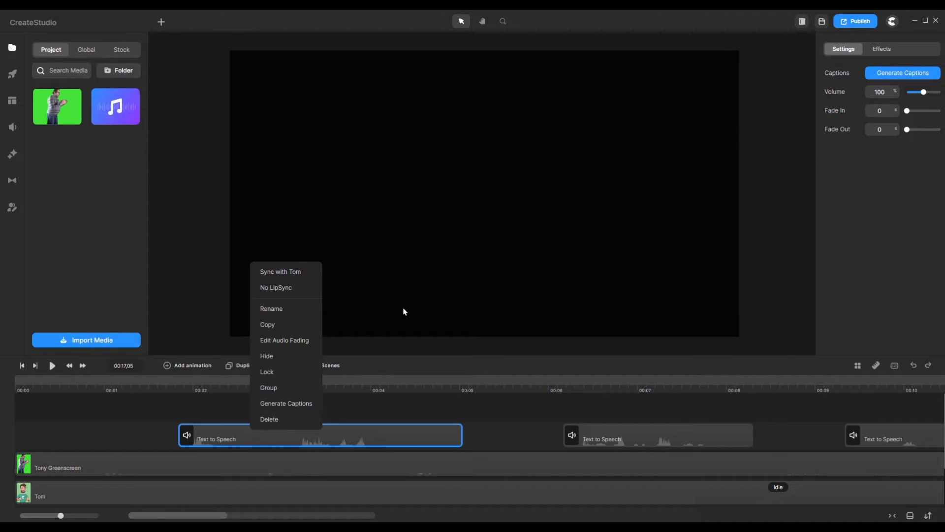
pyautogui.click(292, 274)
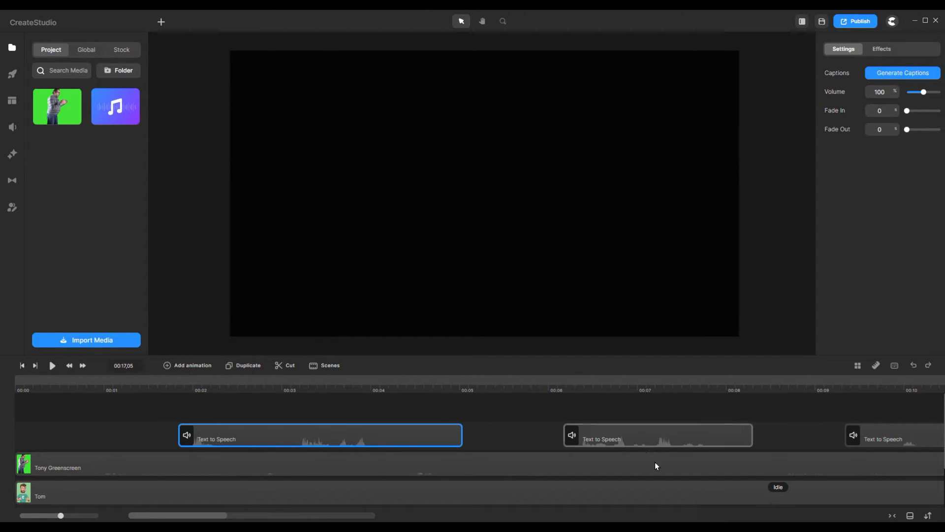
pyautogui.keyDown('shift'); pyautogui.click(664, 429); pyautogui.keyUp('shift')
pyautogui.rightClick(664, 428)
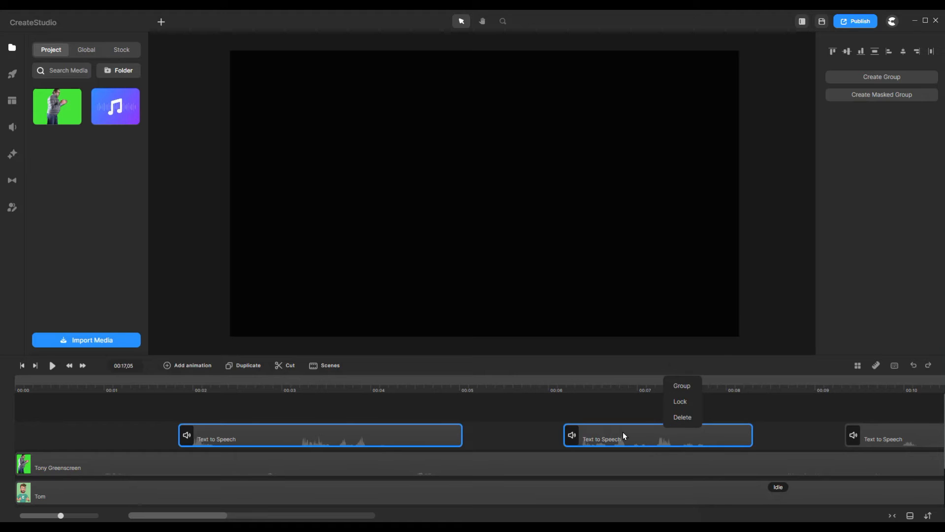
pyautogui.click(796, 413)
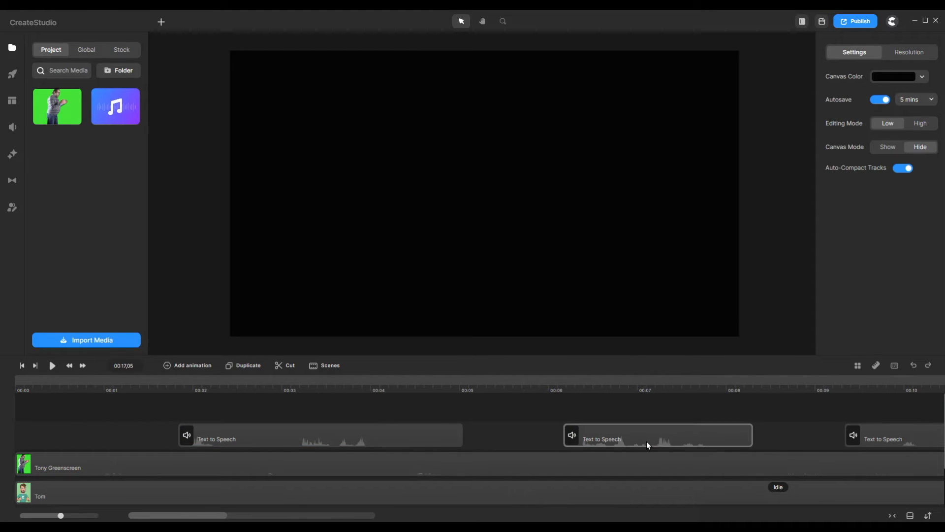
# Lip-sync the second and third text-to-speech clips with Tom, one clip at a time
pyautogui.rightClick(655, 429)
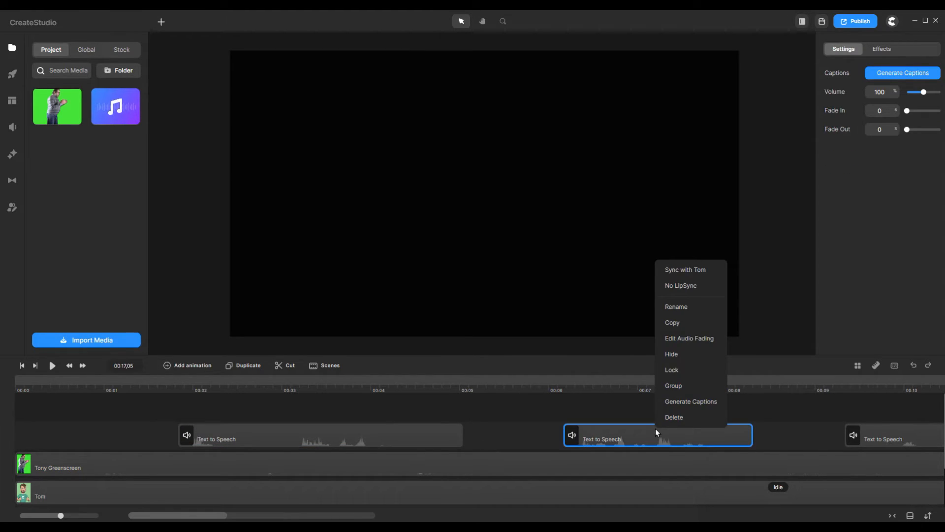
pyautogui.click(689, 272)
pyautogui.click(790, 421)
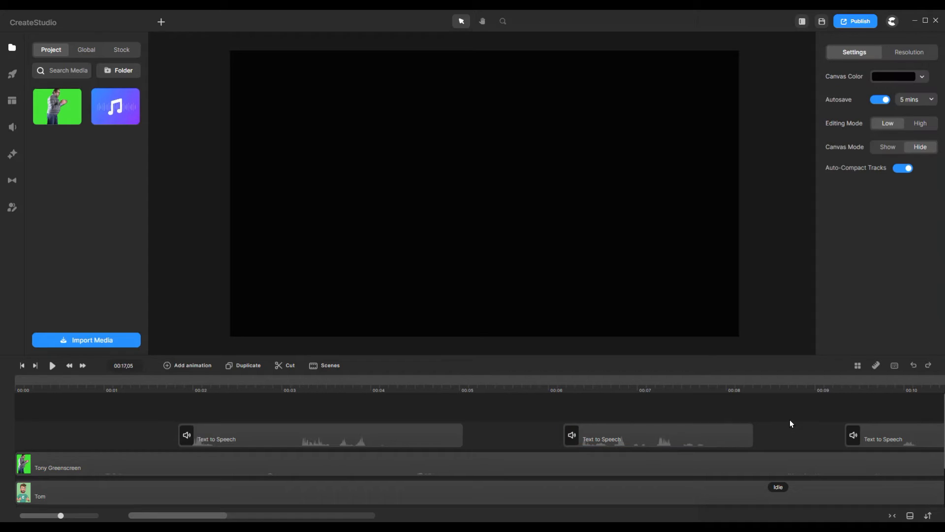
pyautogui.rightClick(899, 427)
pyautogui.click(933, 250)
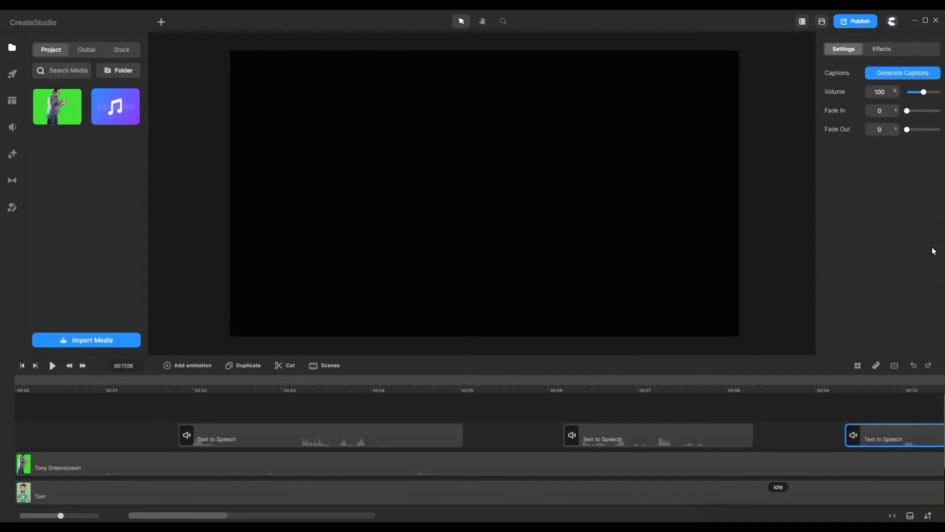
# Lip-sync the last text-to-speech clip, starting at 12 seconds, with Tom
pyautogui.moveTo(205, 515); pyautogui.dragTo(228, 516)
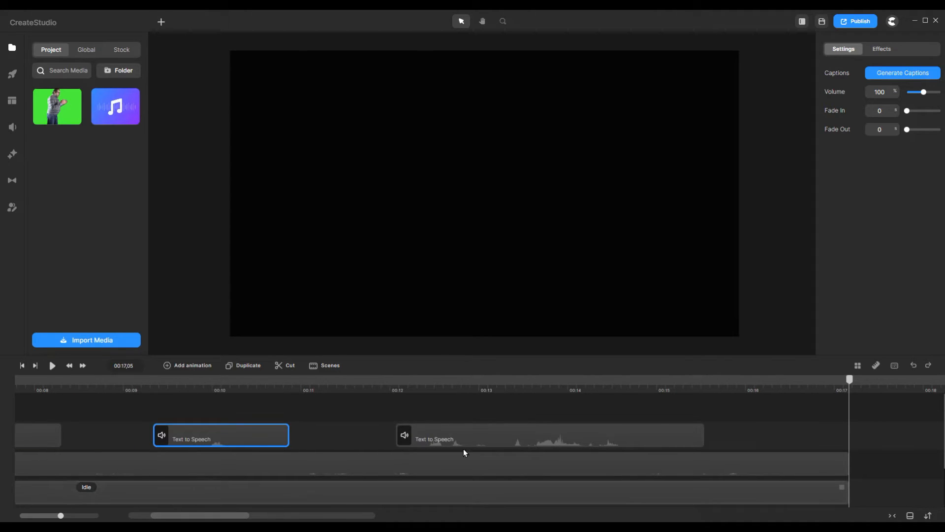
pyautogui.rightClick(493, 430)
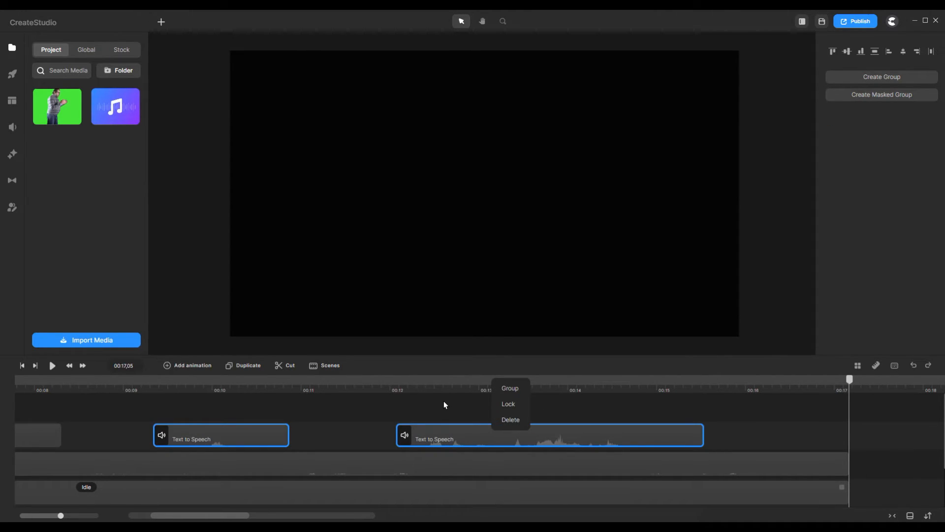
pyautogui.click(444, 401)
pyautogui.rightClick(468, 427)
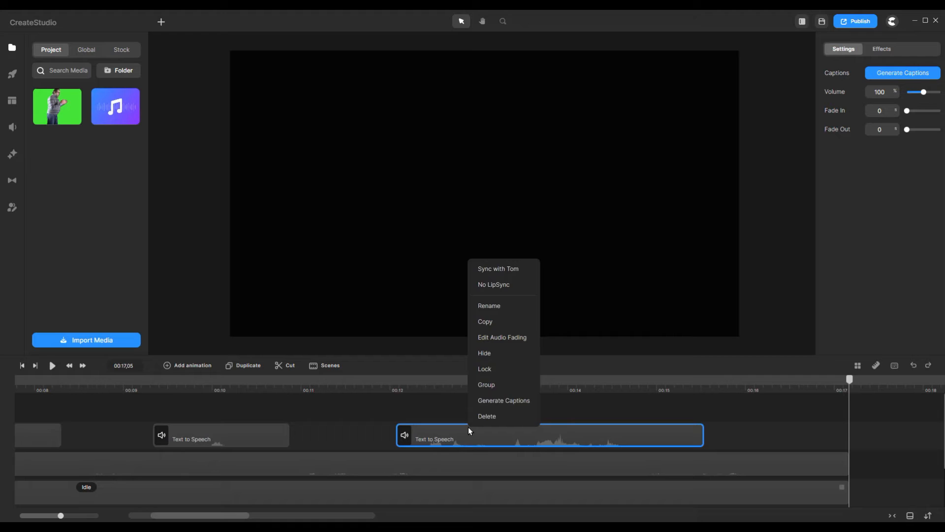
pyautogui.click(521, 279)
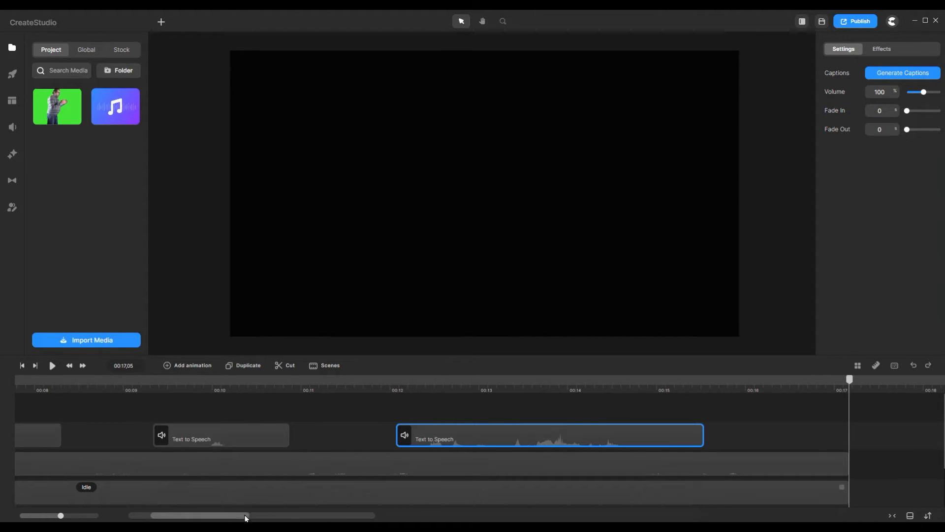
# Play the scene from the beginning to check Tom's lip movement against the speech clips
pyautogui.moveTo(246, 518); pyautogui.dragTo(185, 517)
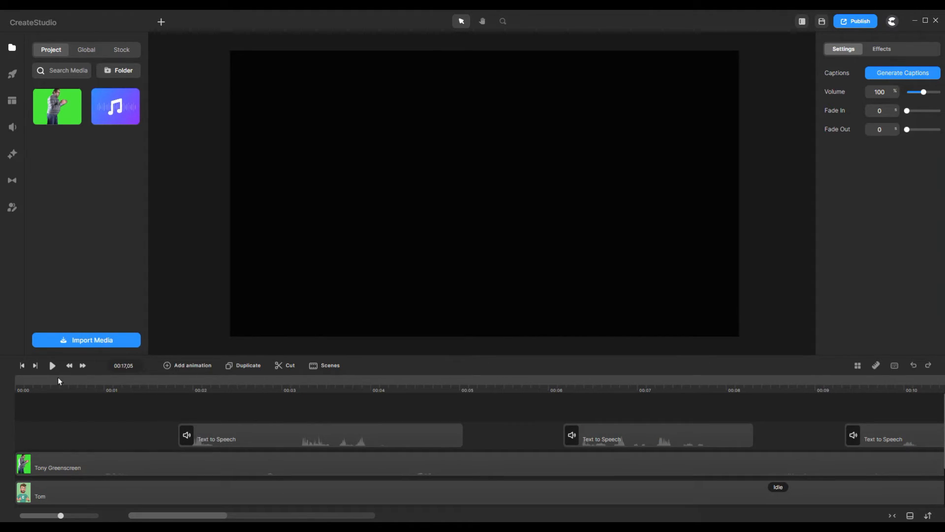
pyautogui.click(21, 366)
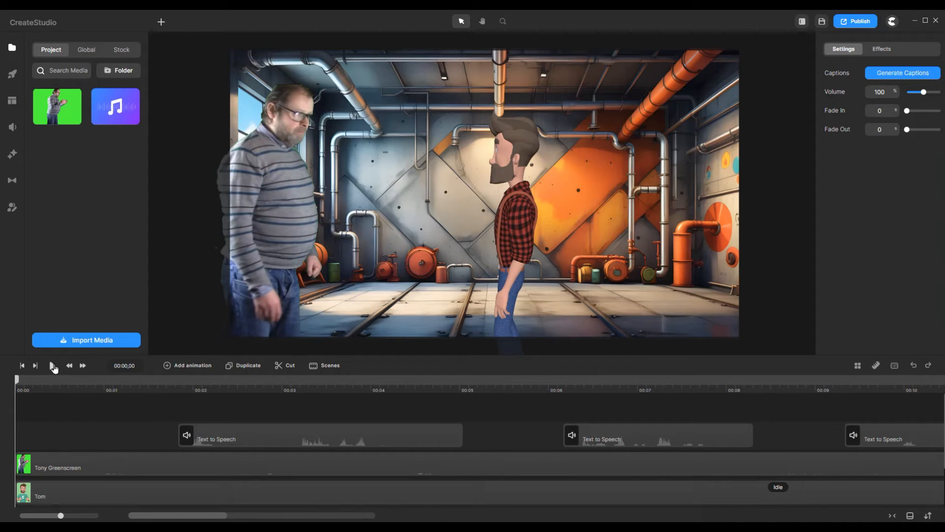
pyautogui.click(52, 366)
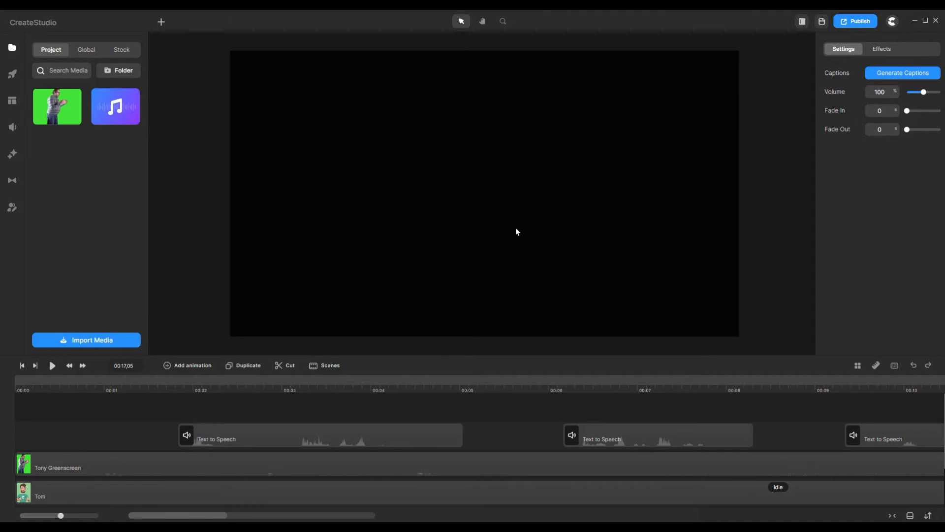
# Set Tom's facial hair to None and play the scene from the beginning to check his mouth movement
pyautogui.click(162, 497)
pyautogui.scroll(-2, 164, 495)
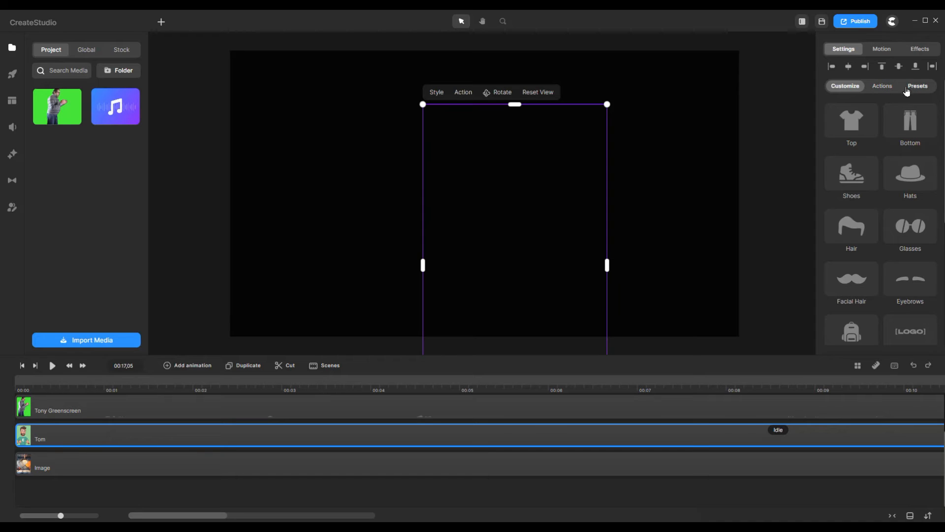
pyautogui.scroll(-5, 870, 201)
pyautogui.scroll(5, 869, 201)
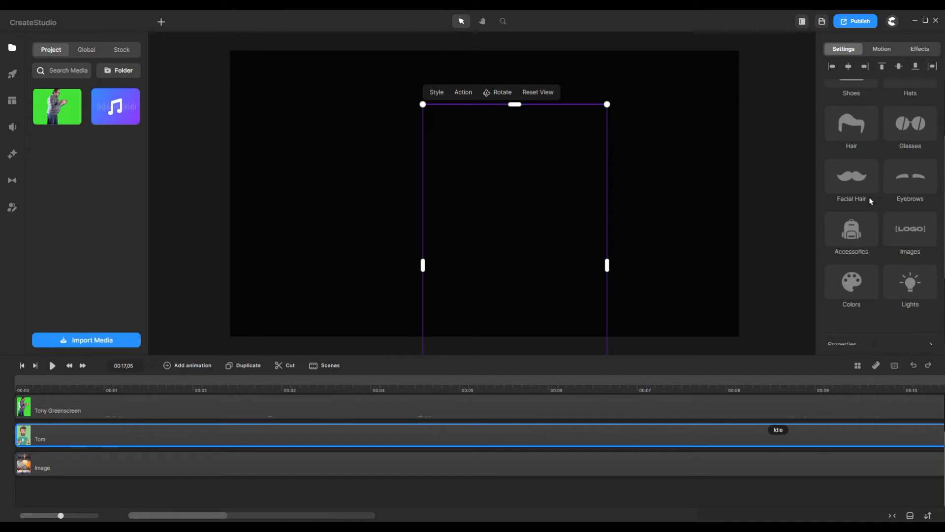
pyautogui.click(850, 283)
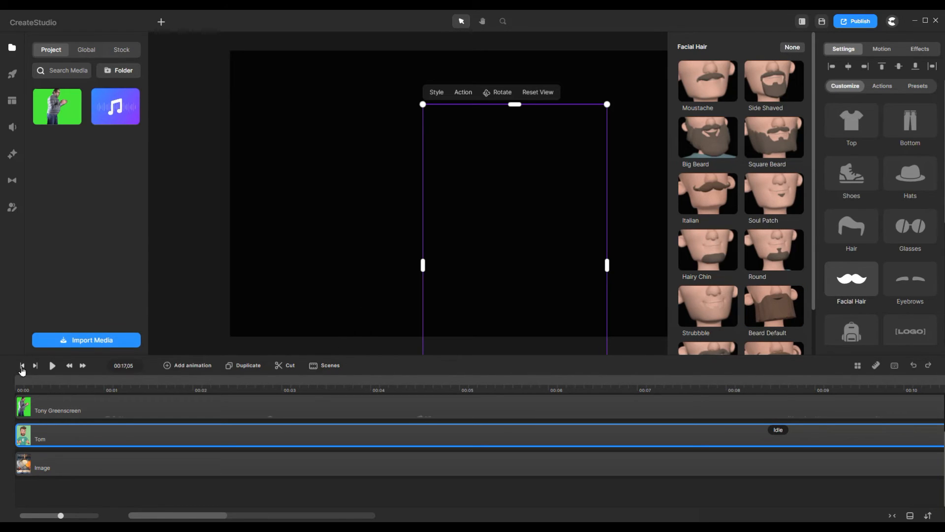
pyautogui.click(22, 365)
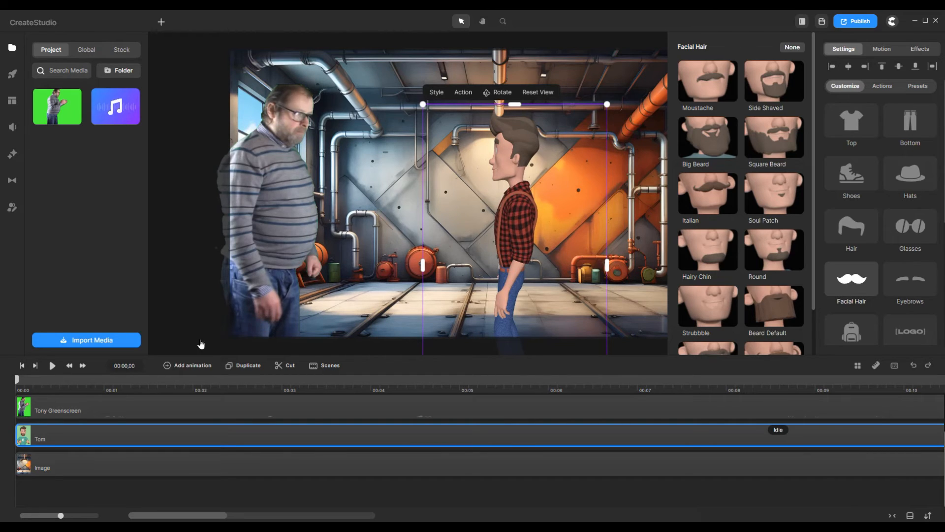
pyautogui.click(51, 366)
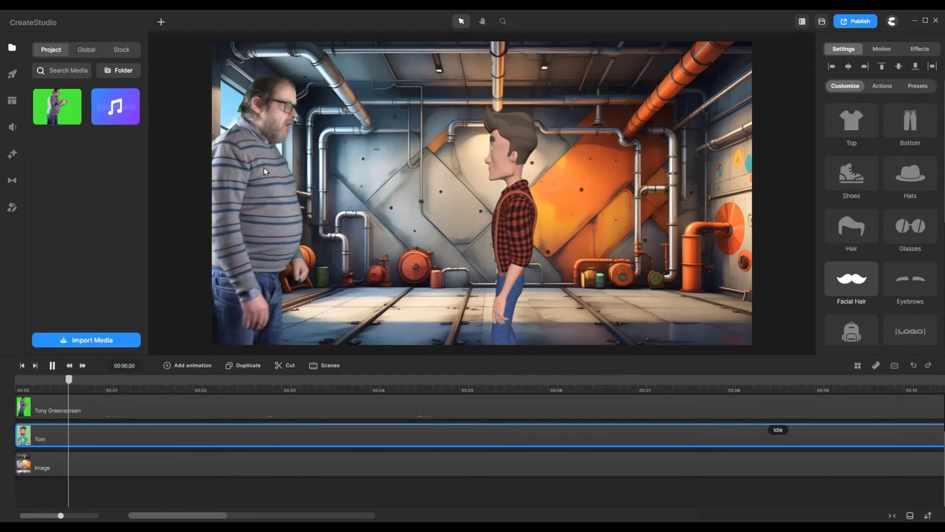